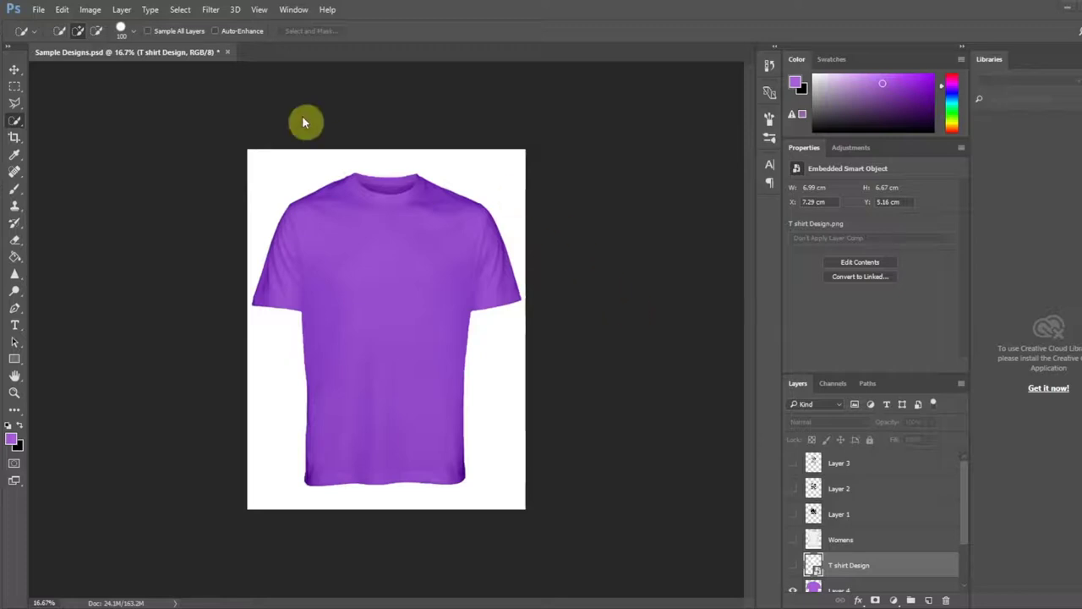
click(38, 10)
- Create a new Letter-size print document
key(ctrl+n)
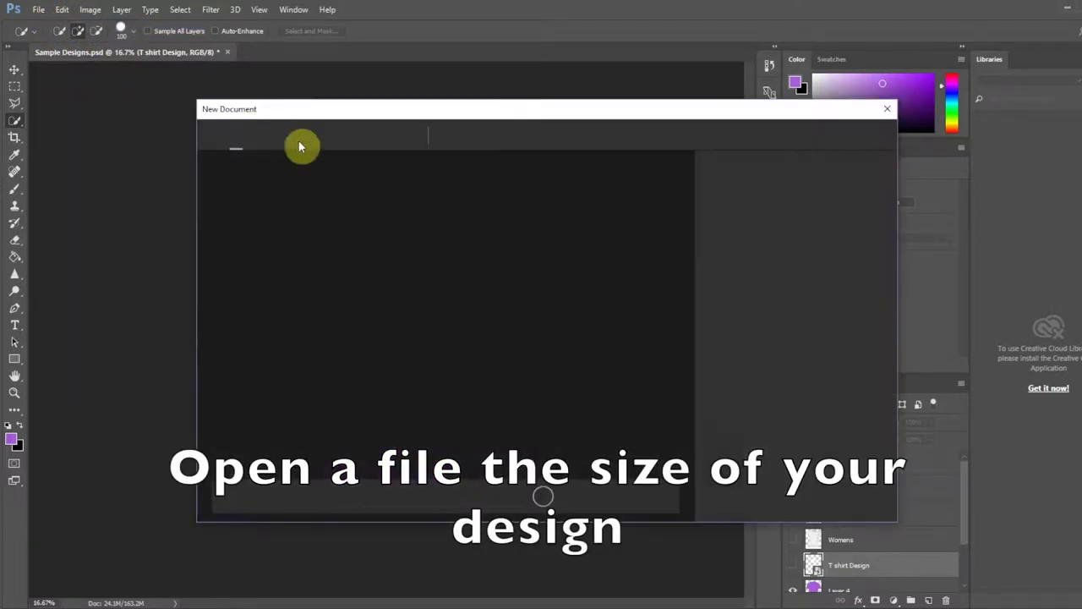
click(502, 137)
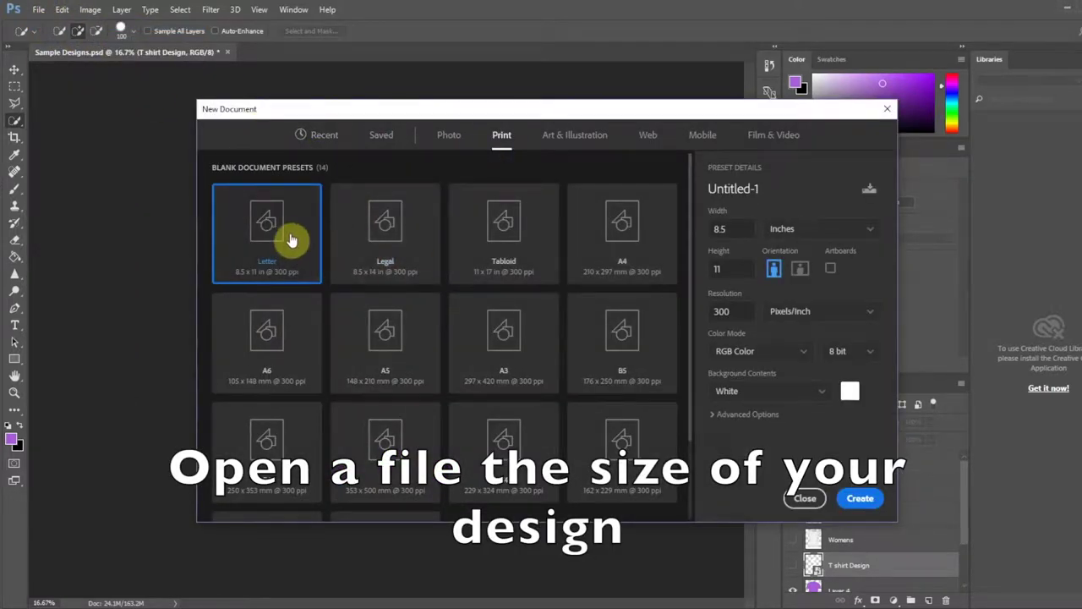
click(856, 499)
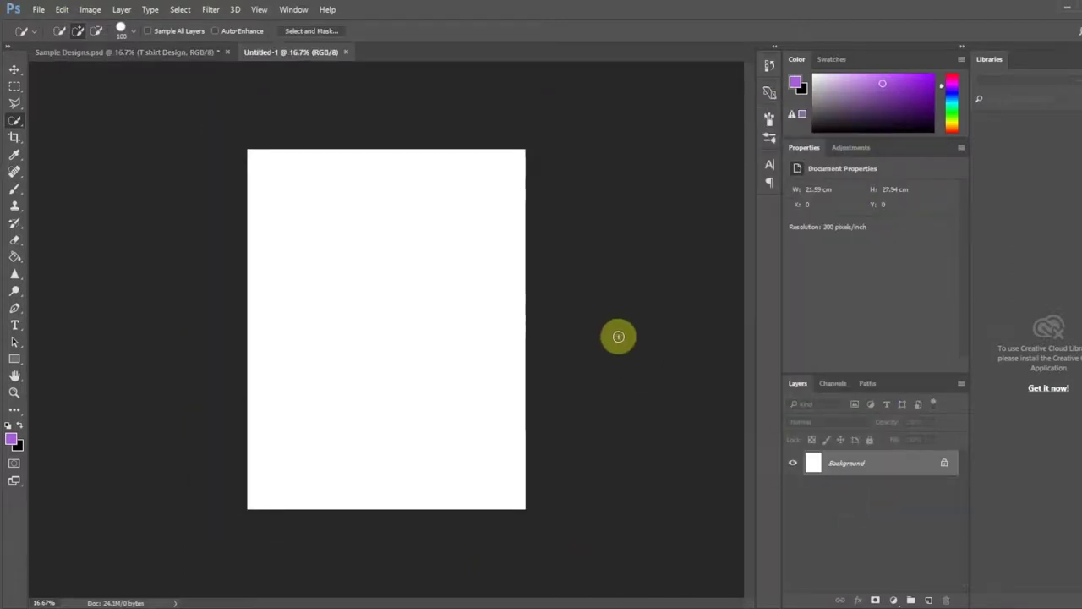
- Enlarge the placed IMG_2308 dog photo to fill the page and choose Quick Selection
mouse_move(527, 198)
mouse_down()
mouse_move(668, 72)
mouse_move(413, 243)
mouse_up()
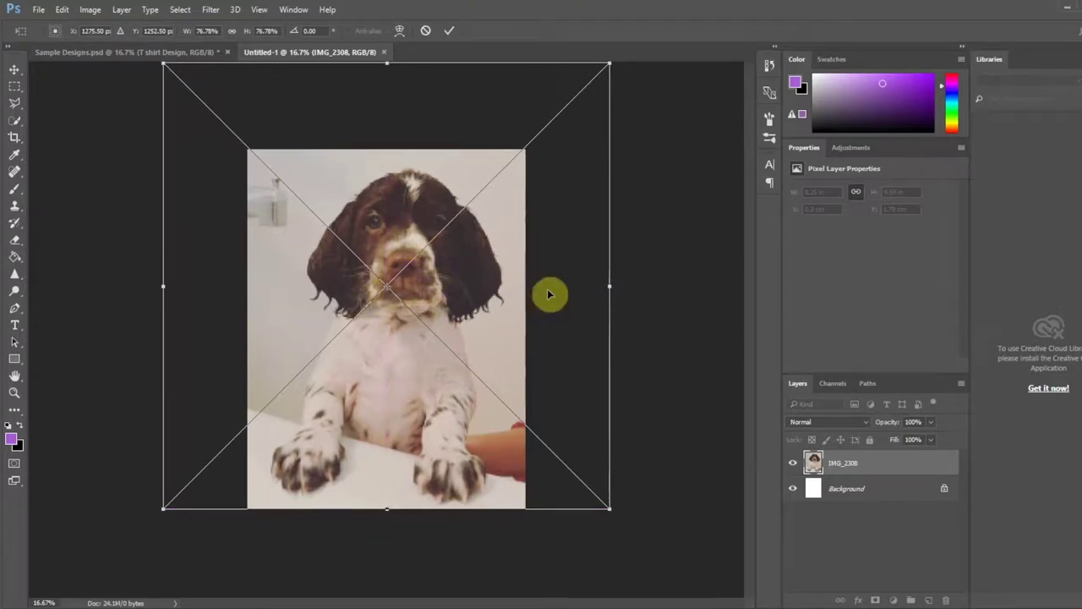
key(Return)
key(w)
click(17, 122)
click(76, 113)
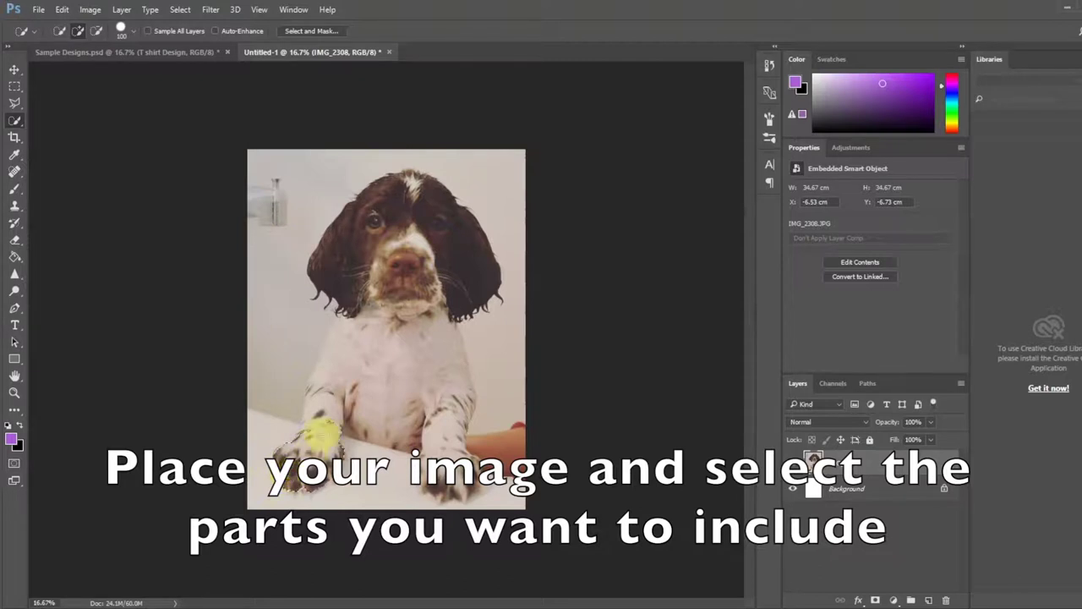
- Select the puppy's head, ears, chest and paws, subtracting the table areas
mouse_move(351, 325)
mouse_down()
mouse_move(362, 242)
mouse_move(387, 194)
mouse_move(410, 277)
mouse_up()
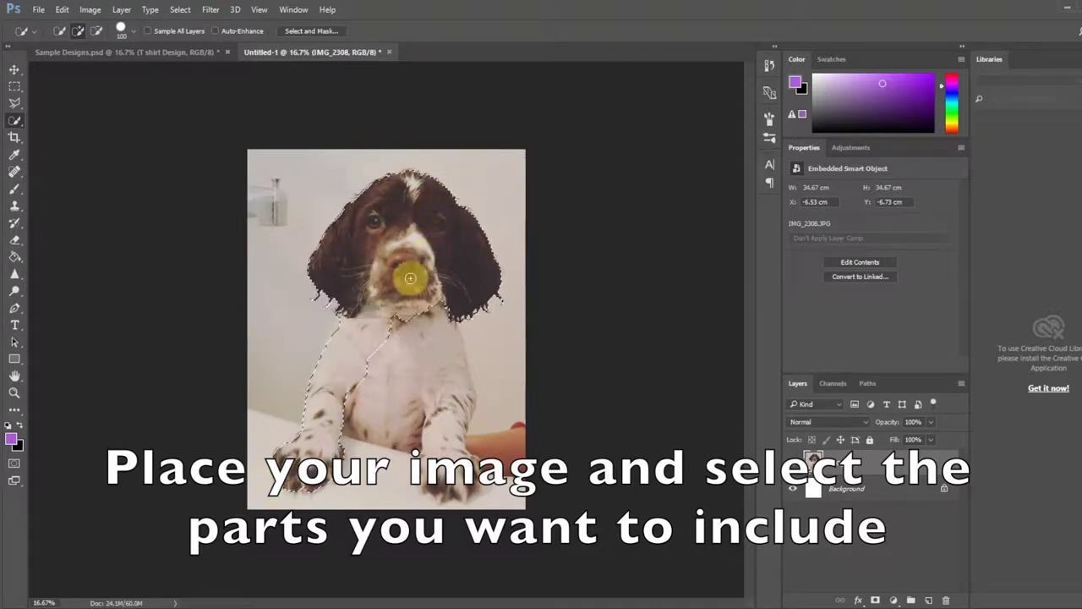
mouse_move(440, 456)
mouse_down()
mouse_move(434, 471)
mouse_move(483, 471)
mouse_move(421, 451)
mouse_up()
drag(251, 430, 262, 445)
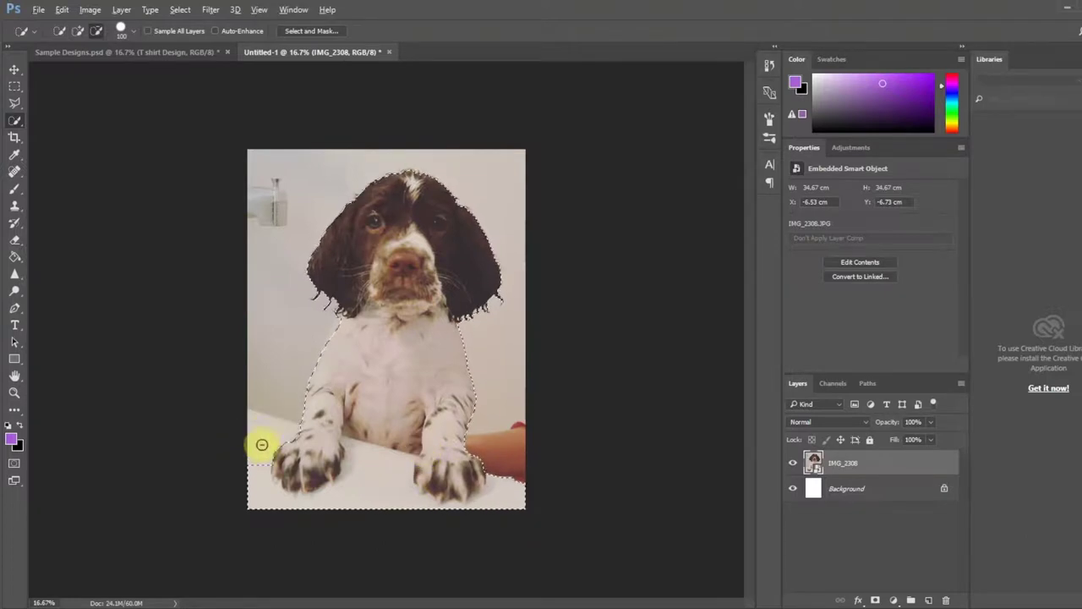
mouse_move(361, 488)
mouse_down()
mouse_move(375, 471)
mouse_move(500, 501)
mouse_up()
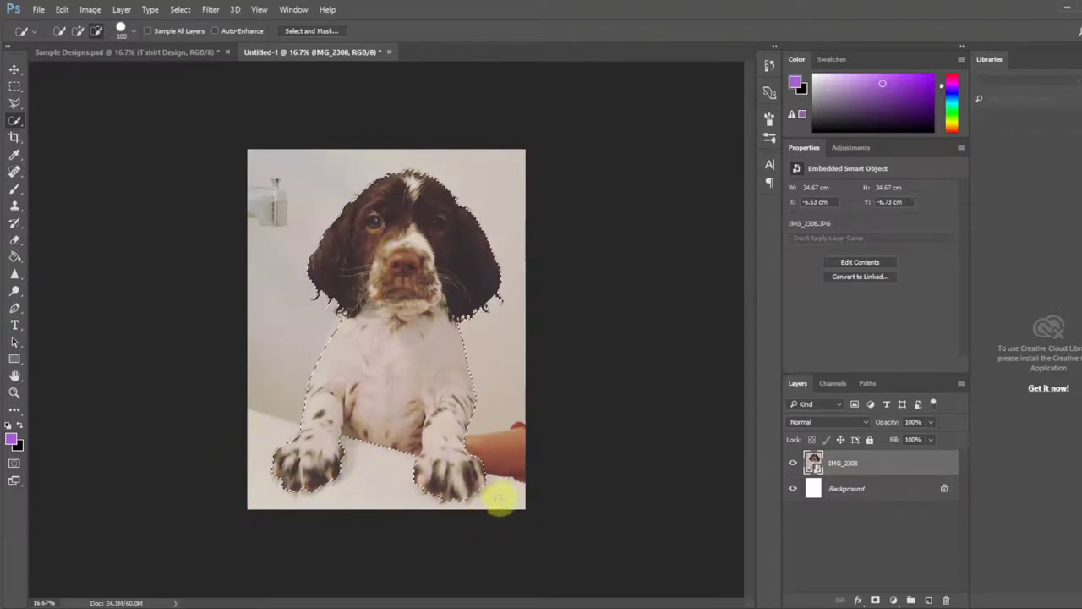
- Zoom to 50% on the paws, tidy the edge between left paw and chest, then zoom out
key(z)
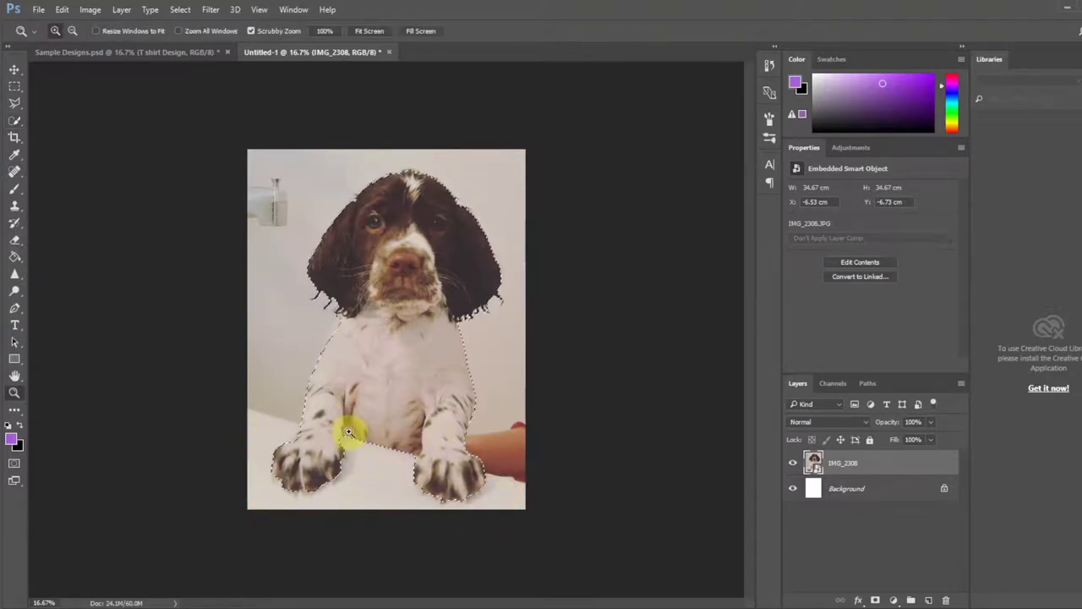
click(346, 434)
click(347, 434)
click(348, 435)
key(w)
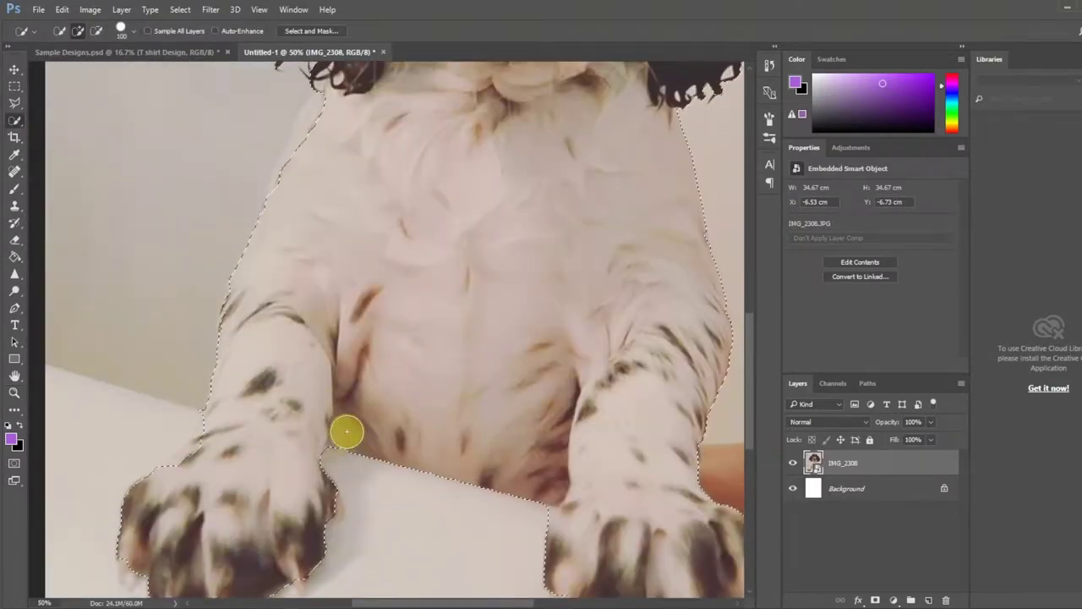
drag(327, 424, 338, 437)
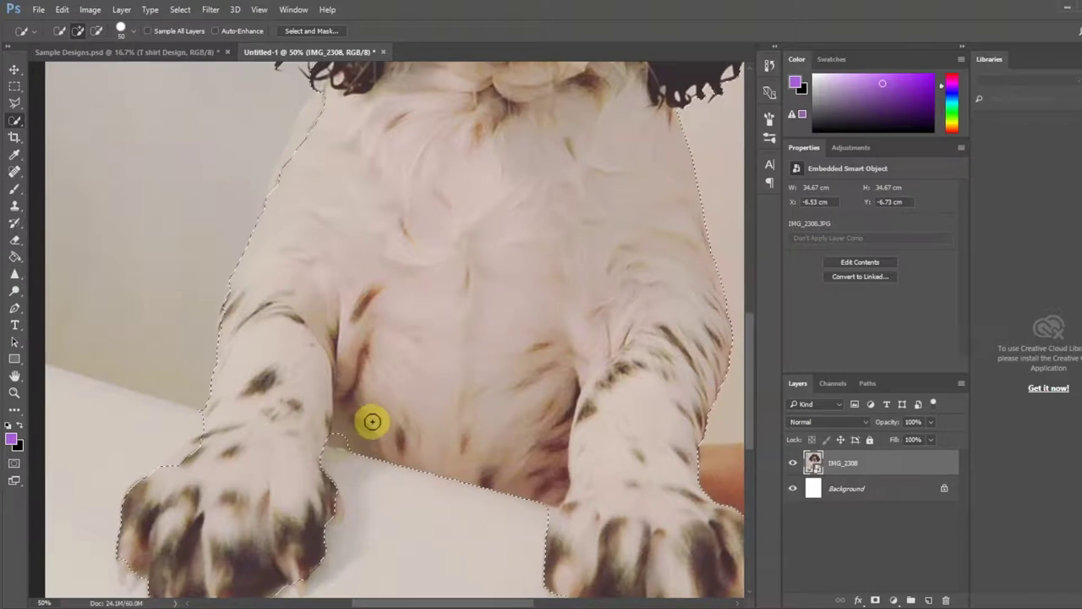
key(z)
alt+click(406, 362)
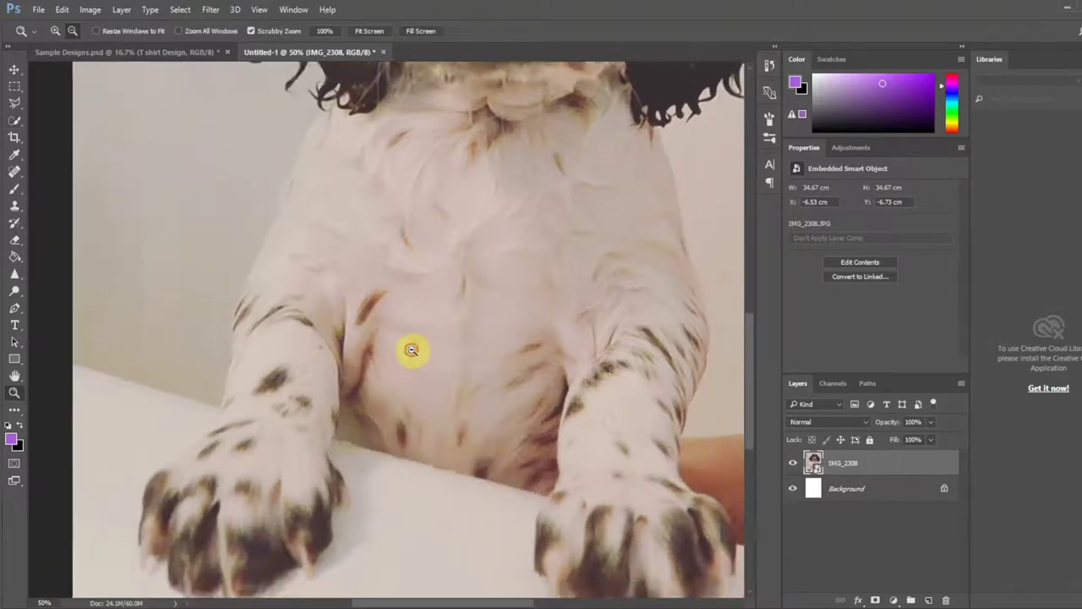
alt+click(411, 350)
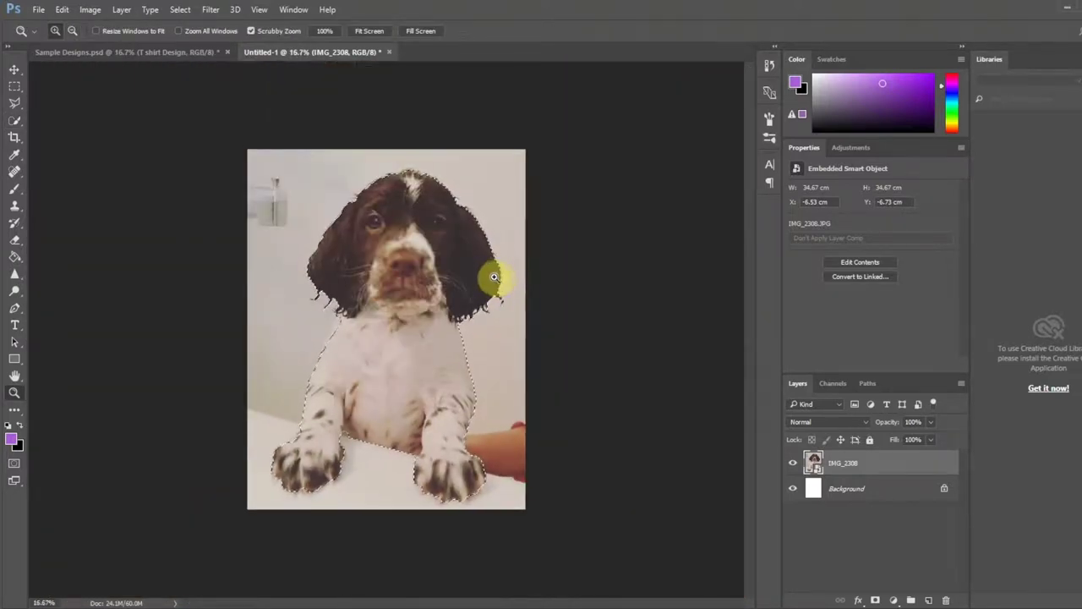
- Duplicate the dog photo layer as IMG_2308 copy
right_click(816, 461)
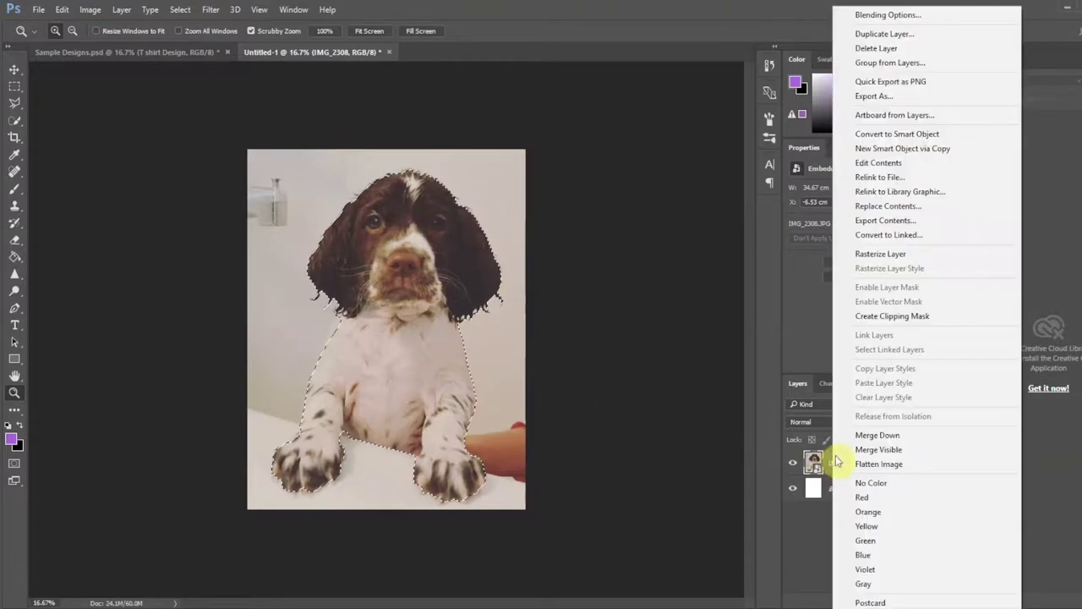
click(880, 34)
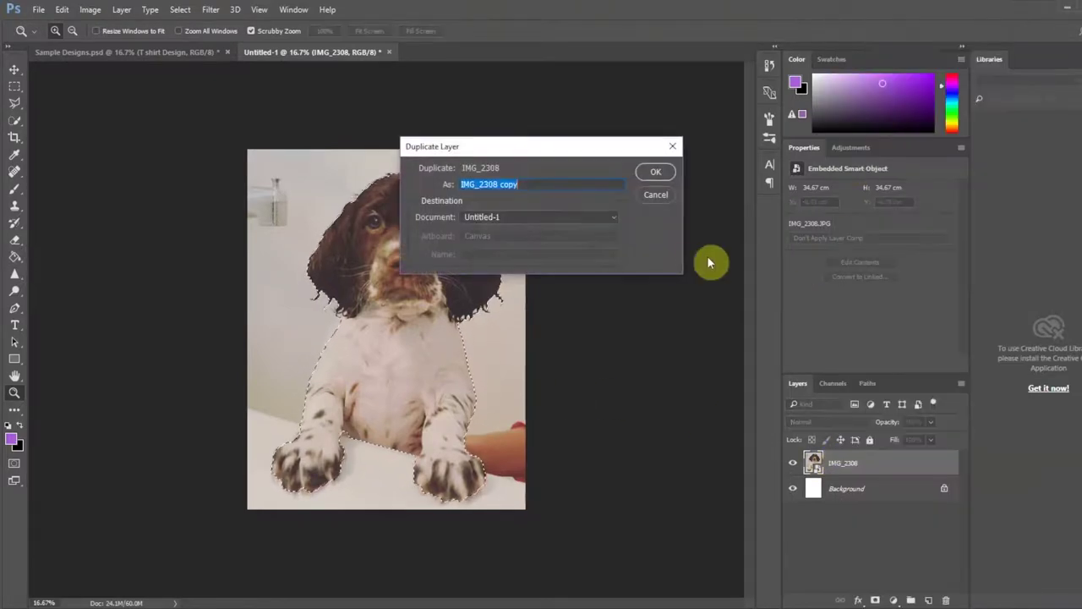
click(668, 173)
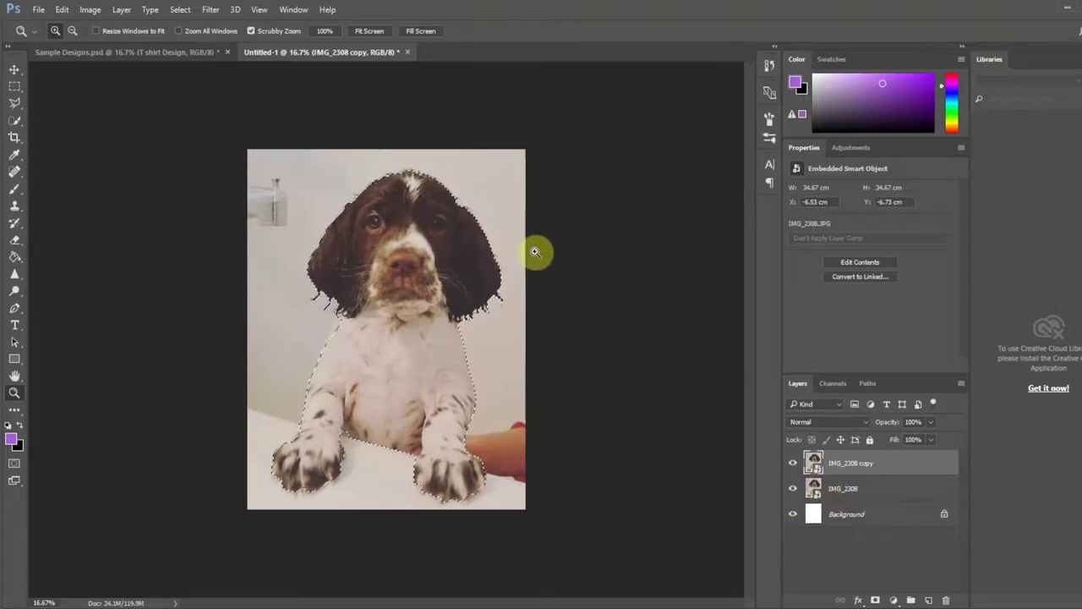
- Invert the selection and rasterize the copy layer so its background can be removed
click(195, 14)
click(207, 60)
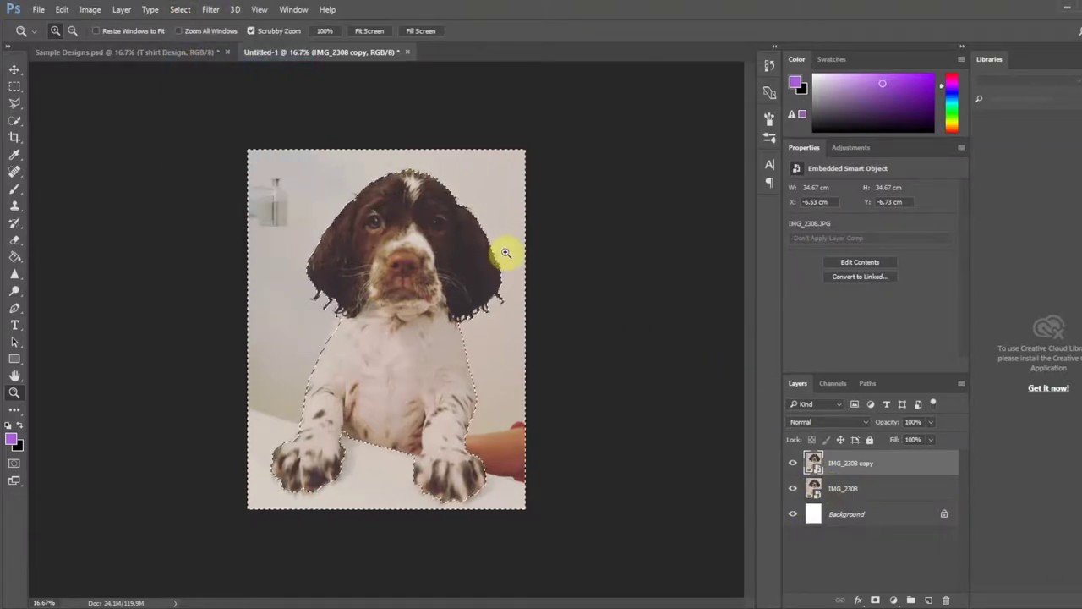
key(Delete)
click(567, 240)
right_click(837, 463)
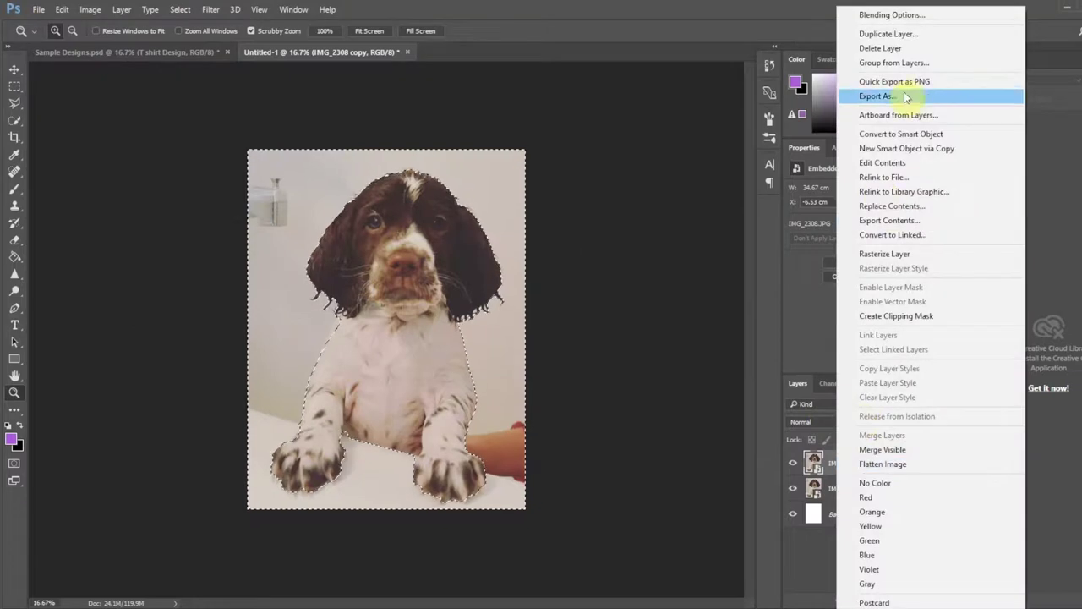
click(885, 253)
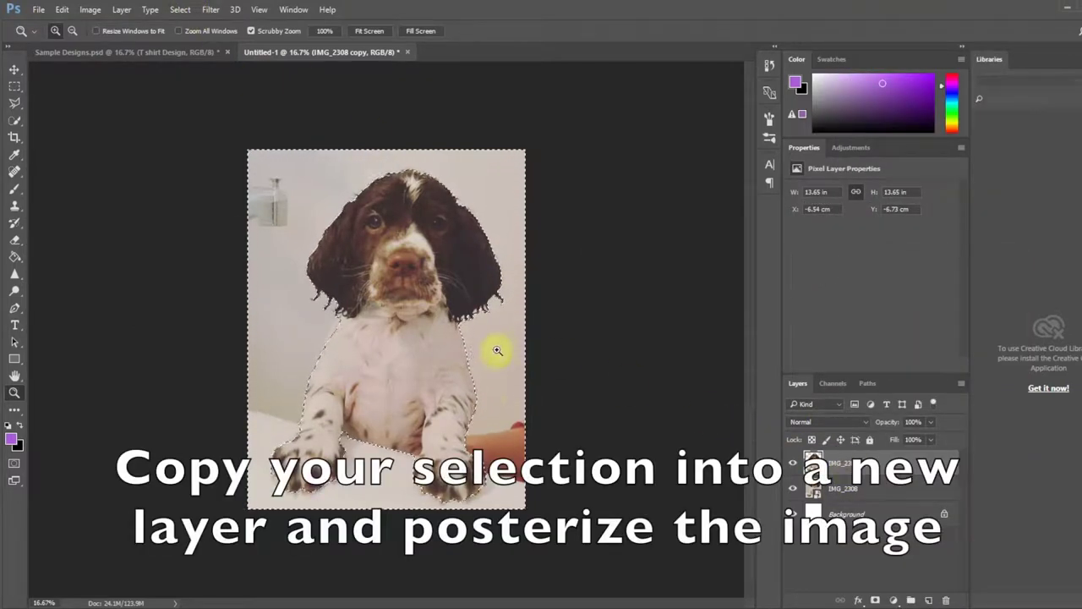
- Hide the original photo layer and deselect
click(793, 490)
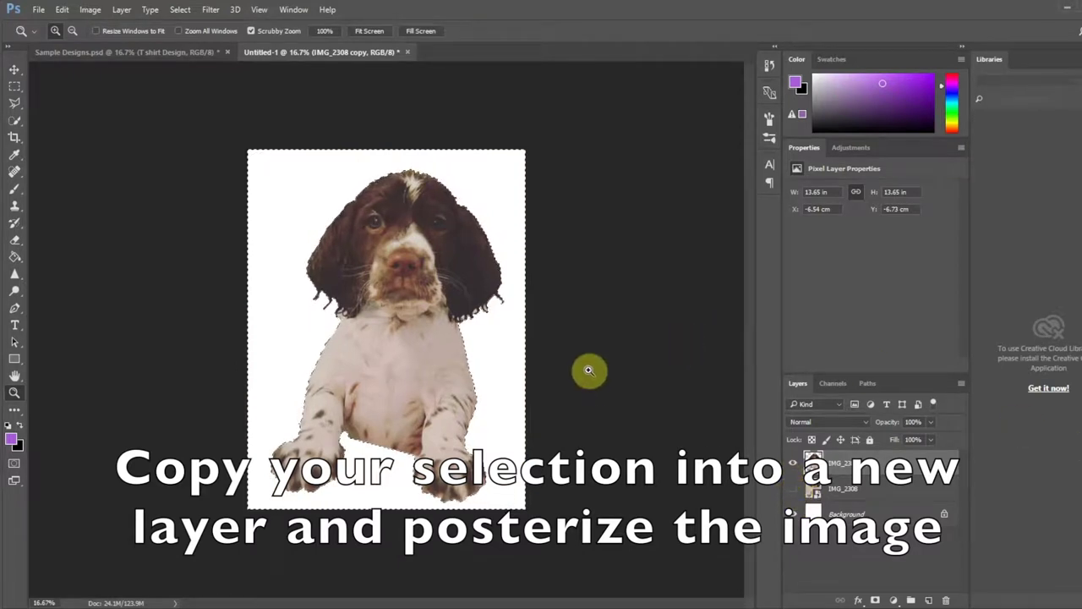
key(ctrl+d)
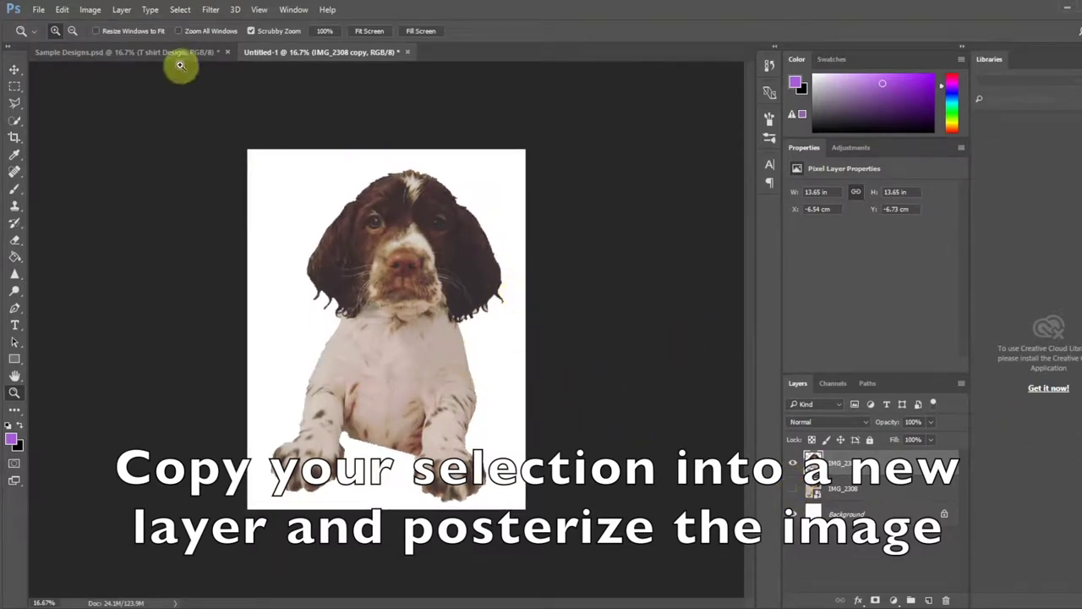
click(93, 10)
mouse_move(110, 42)
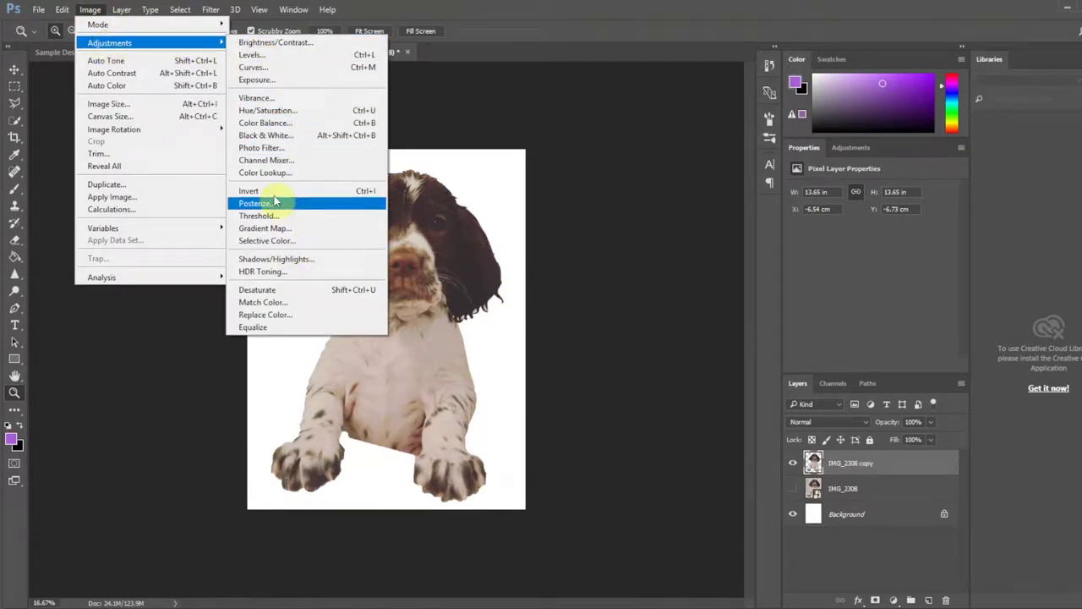
- Duplicate the cut-out as IMG_2308 copy 2 and posterize it to 7 levels
click(666, 256)
drag(843, 470, 845, 479)
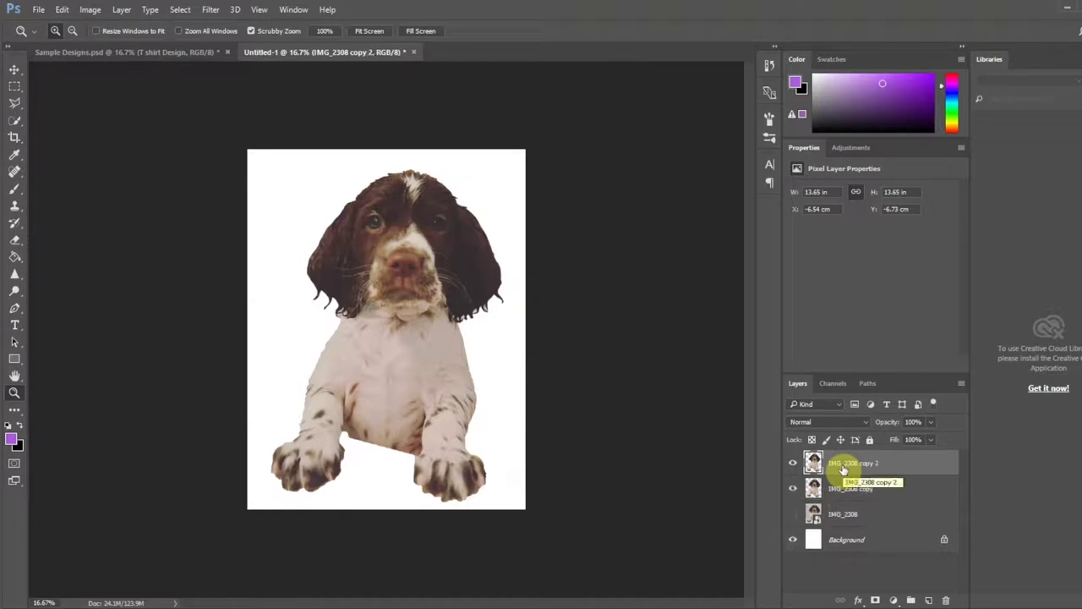
click(89, 9)
mouse_move(110, 43)
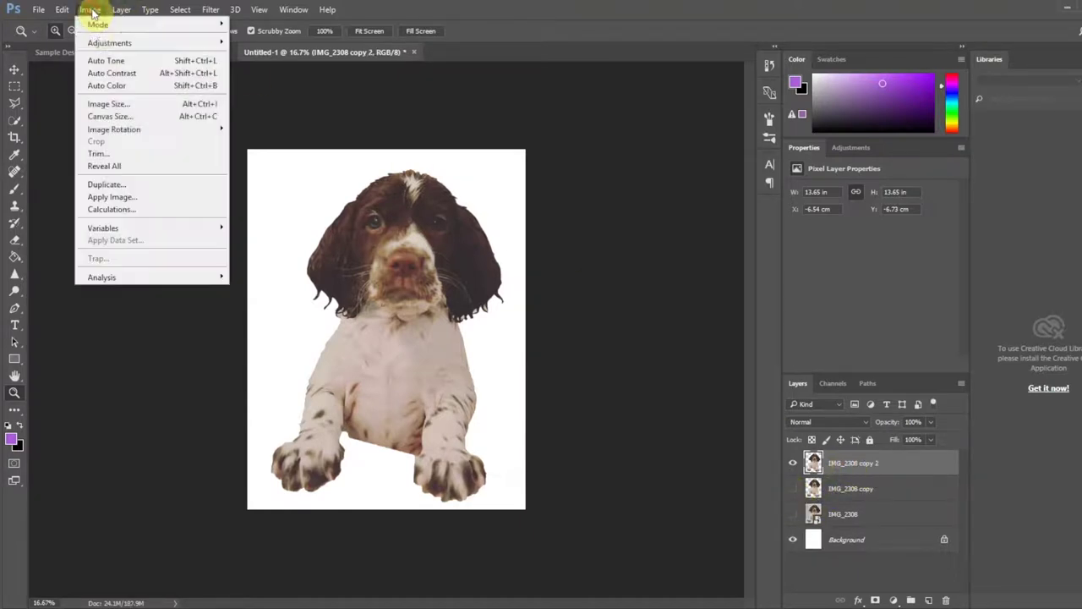
click(276, 203)
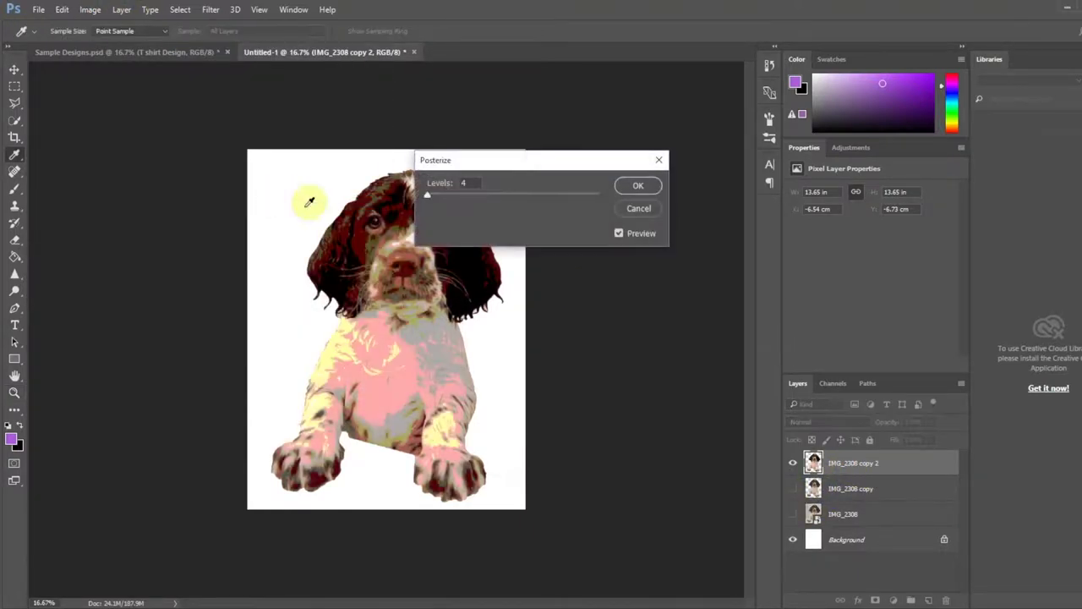
drag(532, 164, 667, 173)
drag(561, 205, 566, 210)
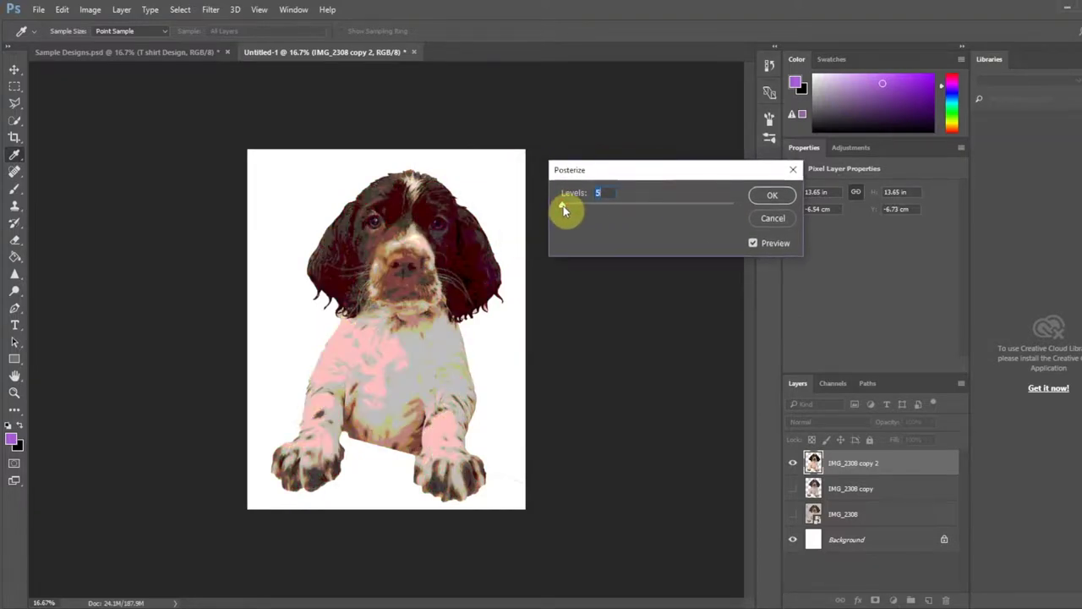
click(770, 196)
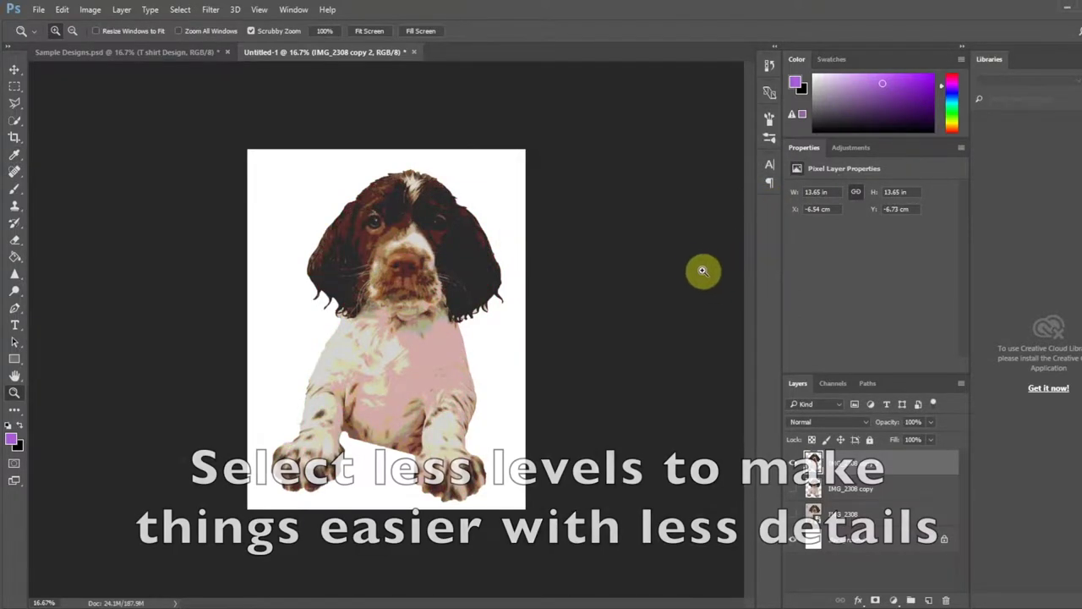
right_click(23, 127)
- Magic Wand the dark fur and light chest fur onto DarkBrown and White layers
click(53, 132)
click(468, 269)
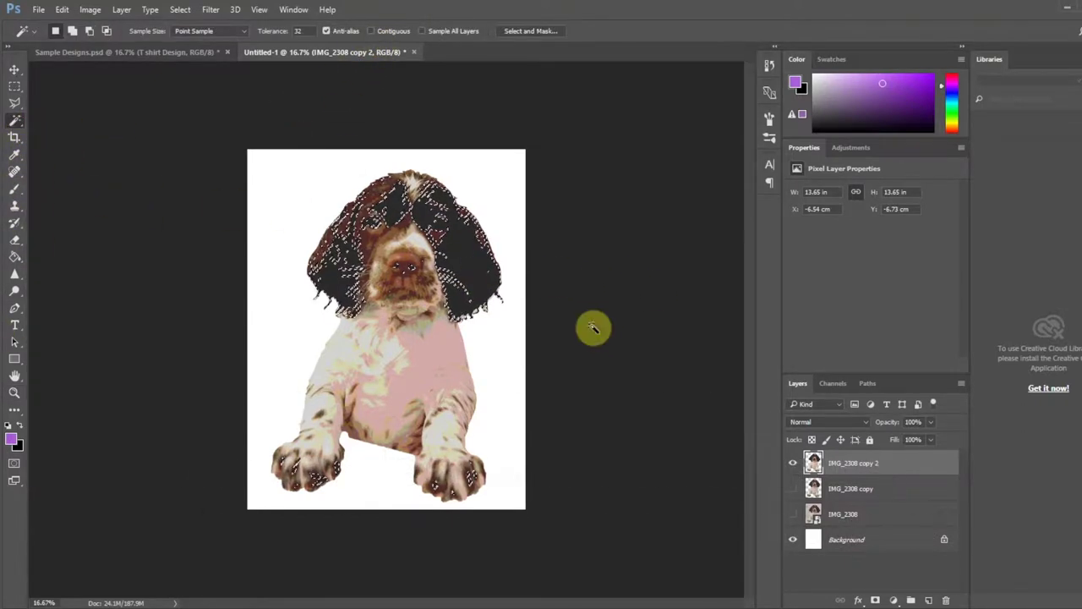
key(ctrl+j)
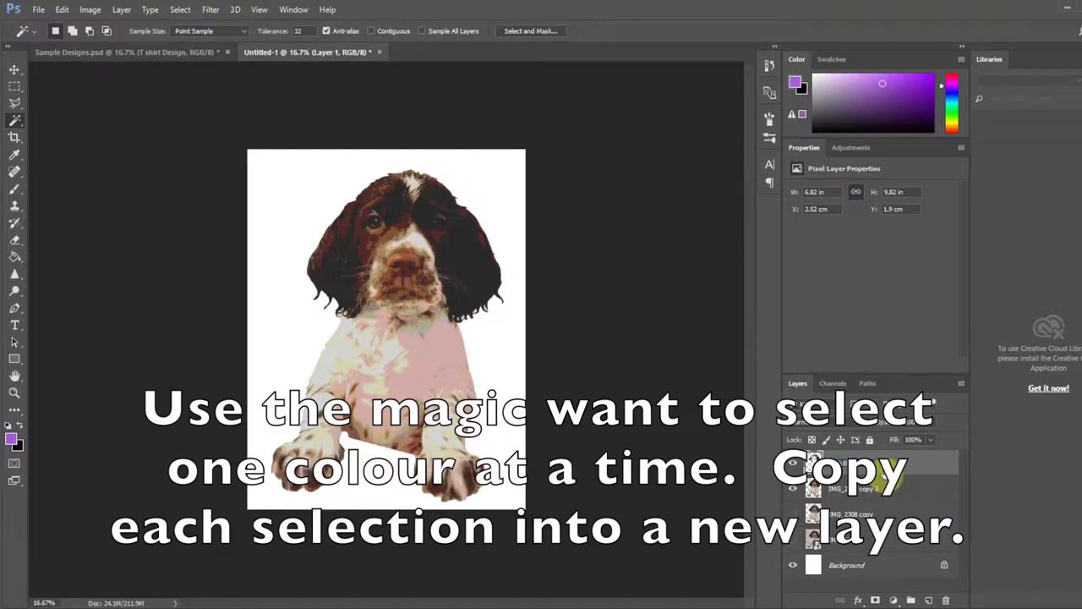
click(879, 489)
click(350, 347)
key(ctrl+j)
- Extract the ear fur to a Light Brown layer and another colour to GreySpots
click(837, 513)
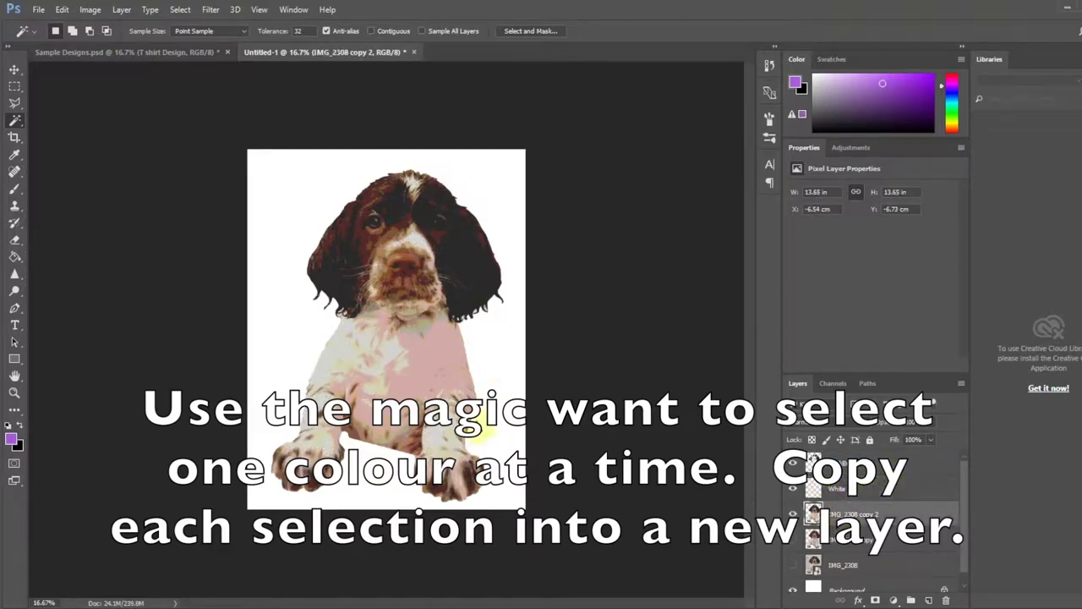
click(438, 239)
key(ctrl+j)
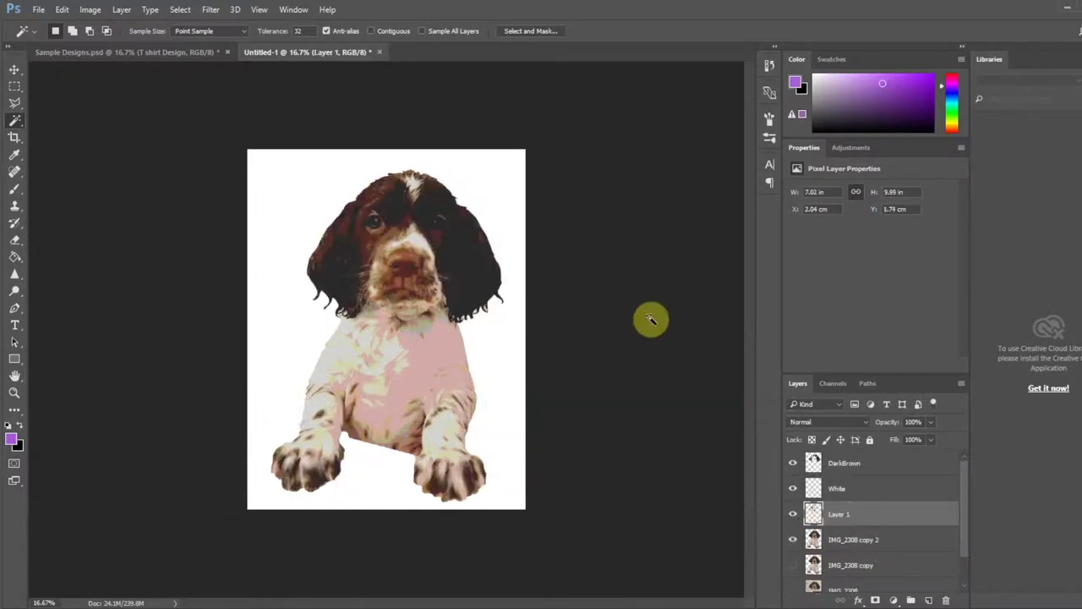
click(858, 538)
click(793, 539)
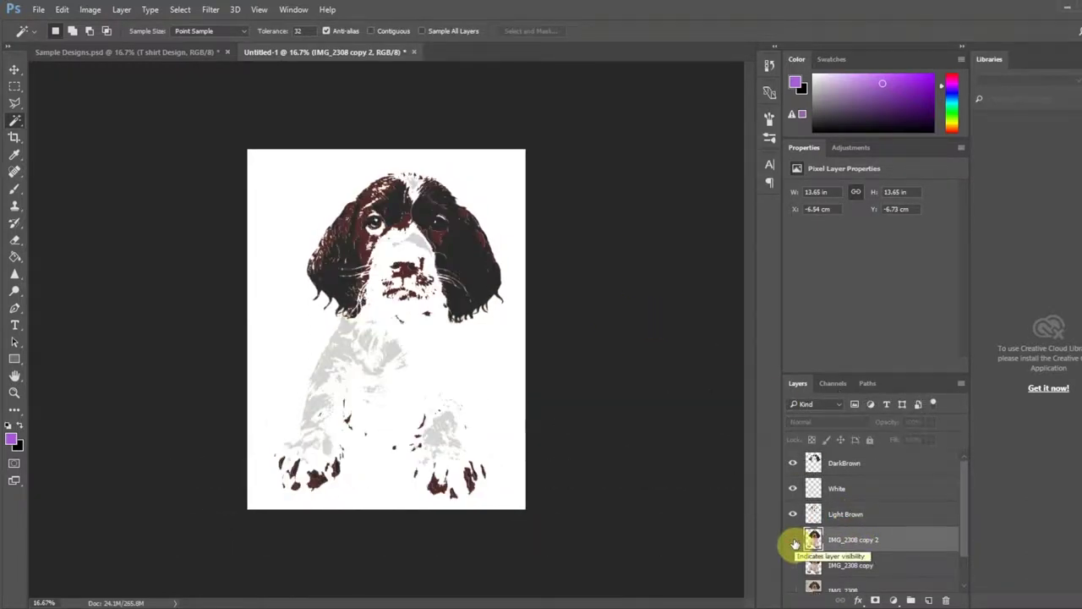
click(794, 541)
click(793, 541)
click(793, 541)
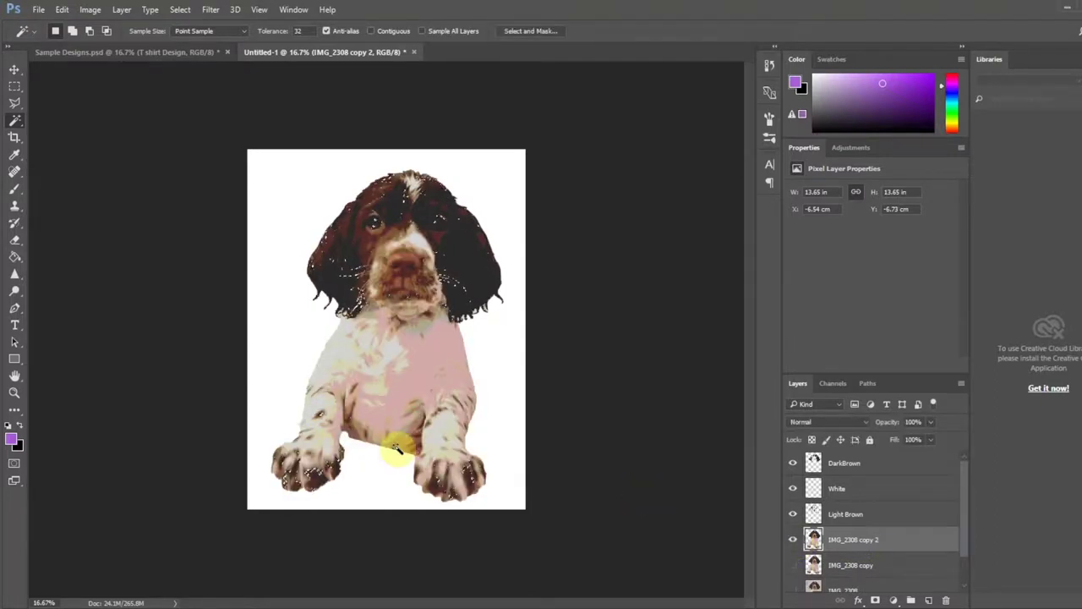
key(ctrl+j)
text(Greyspots)
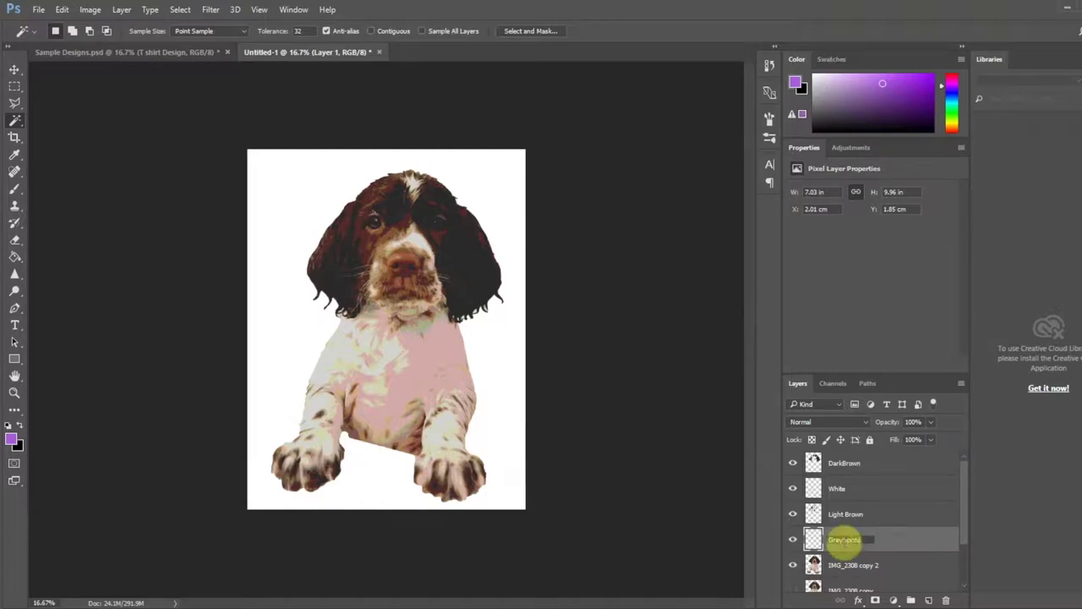
click(868, 567)
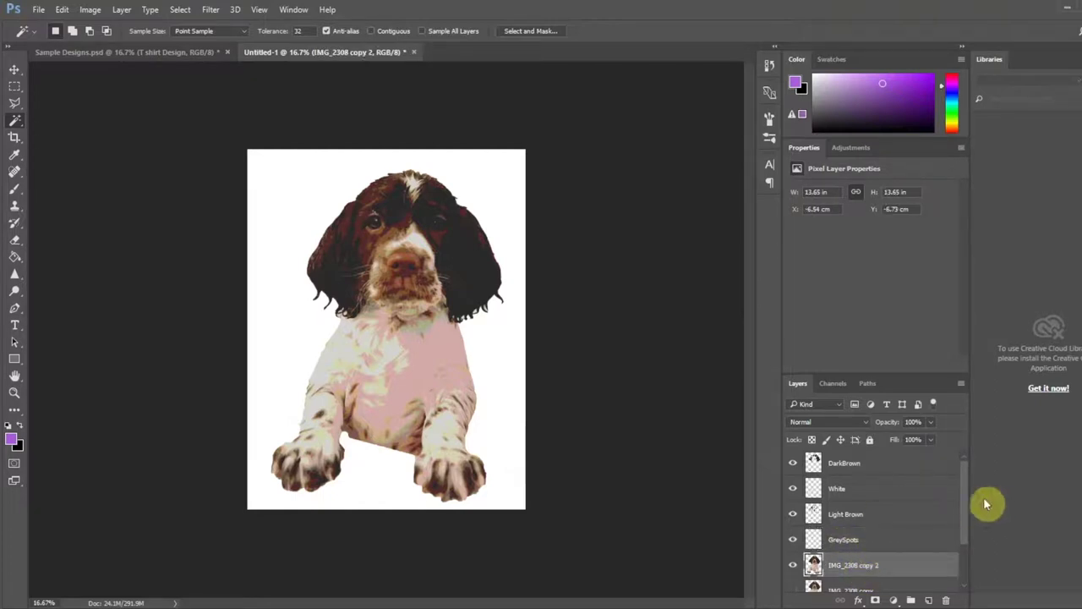
- Extract another colour region of the dog to a new layer named Pink
click(793, 565)
click(793, 565)
click(794, 564)
click(793, 565)
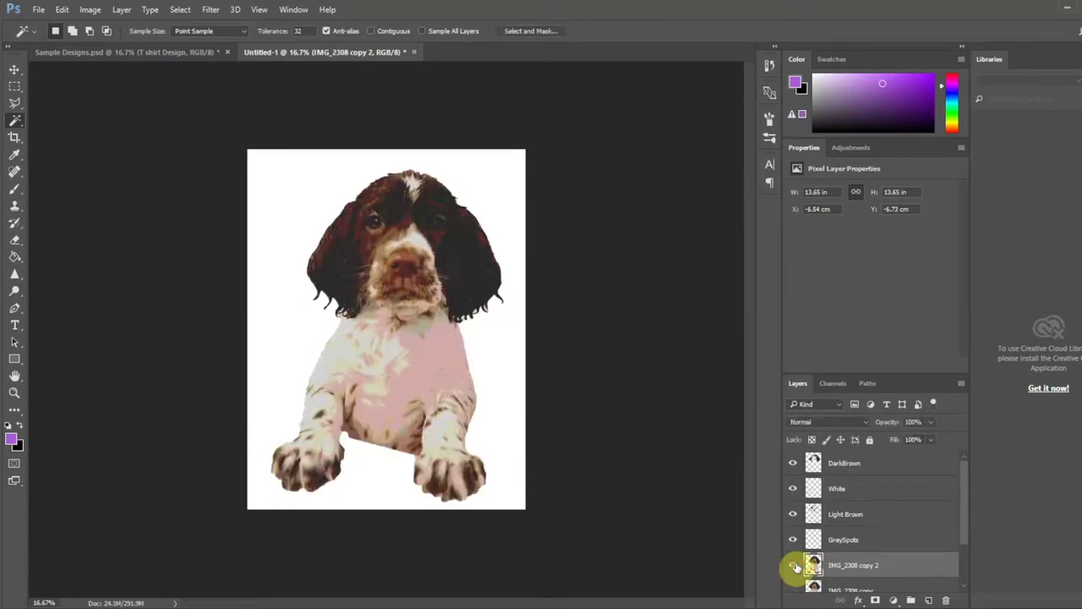
click(425, 380)
key(ctrl+j)
double_click(839, 513)
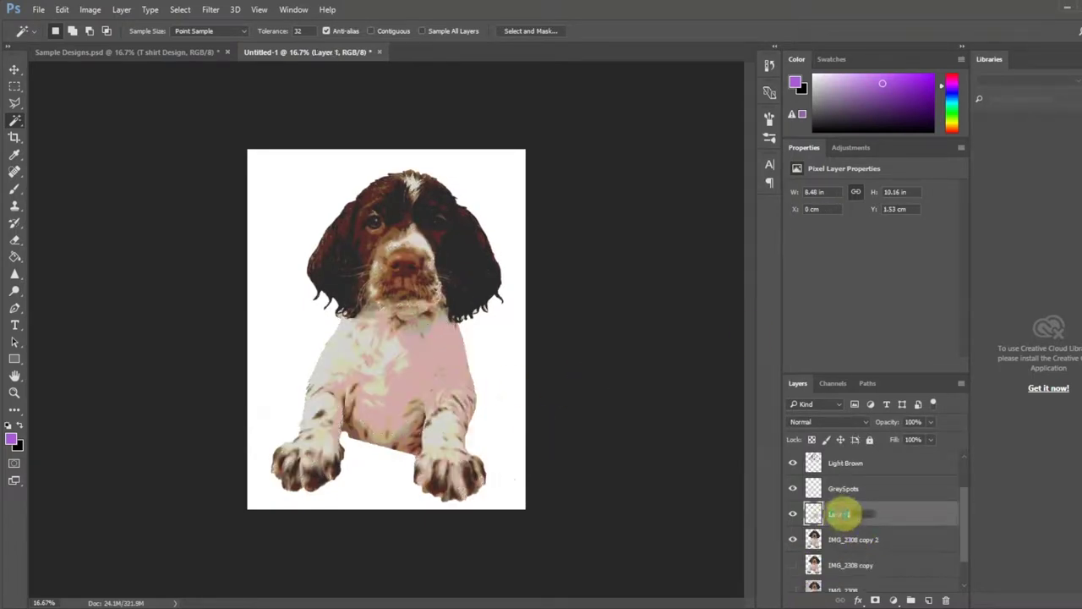
text(Pink)
click(850, 540)
- Extract the next colour region to a new layer named Shade
click(793, 539)
click(793, 540)
click(793, 540)
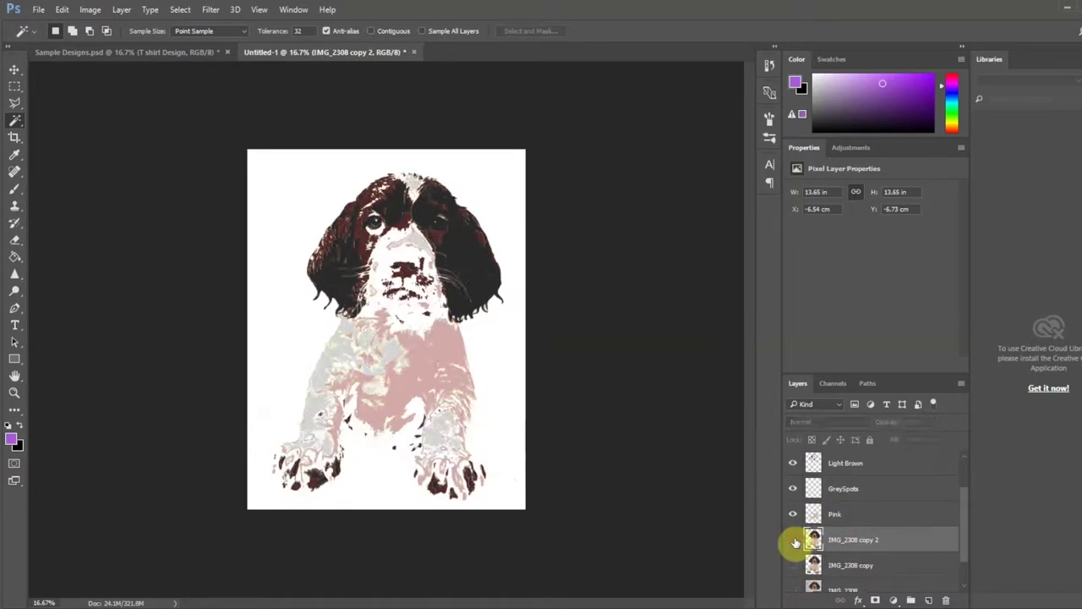
click(793, 540)
click(363, 441)
key(ctrl+j)
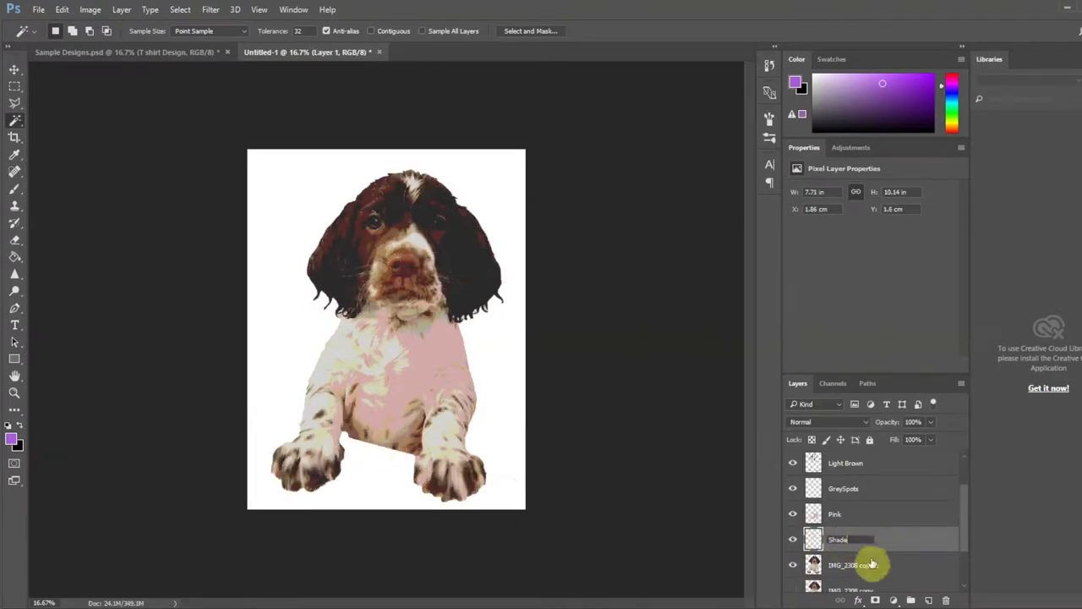
click(871, 564)
- Extract the dog's chest colour region to a new layer named MoreBrown
click(793, 565)
click(793, 565)
click(793, 565)
click(793, 565)
click(793, 565)
click(793, 565)
click(793, 564)
click(793, 565)
click(793, 565)
click(440, 457)
click(793, 565)
click(793, 565)
click(793, 565)
click(793, 565)
click(793, 565)
click(793, 565)
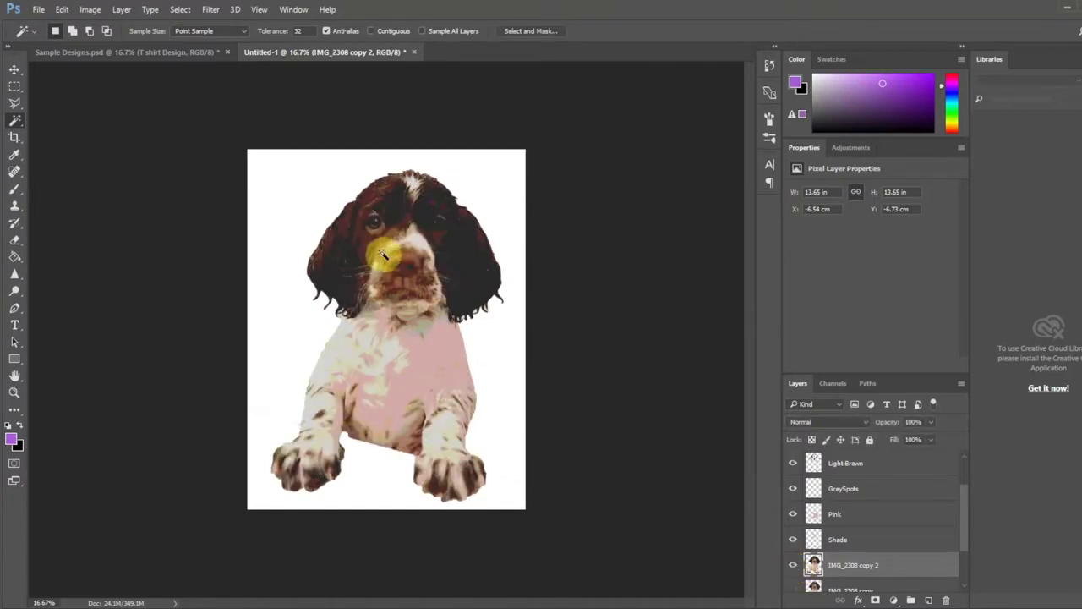
key(ctrl+j)
double_click(839, 565)
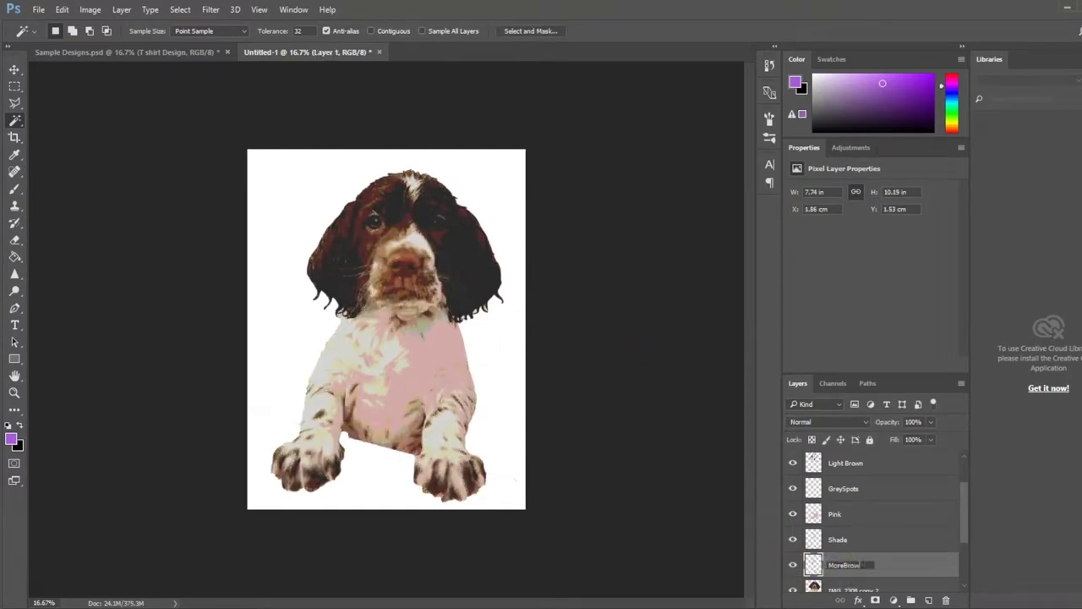
click(840, 541)
- Recheck the extracted layers and reactivate IMG_2308 copy 2 for the next colour
click(793, 567)
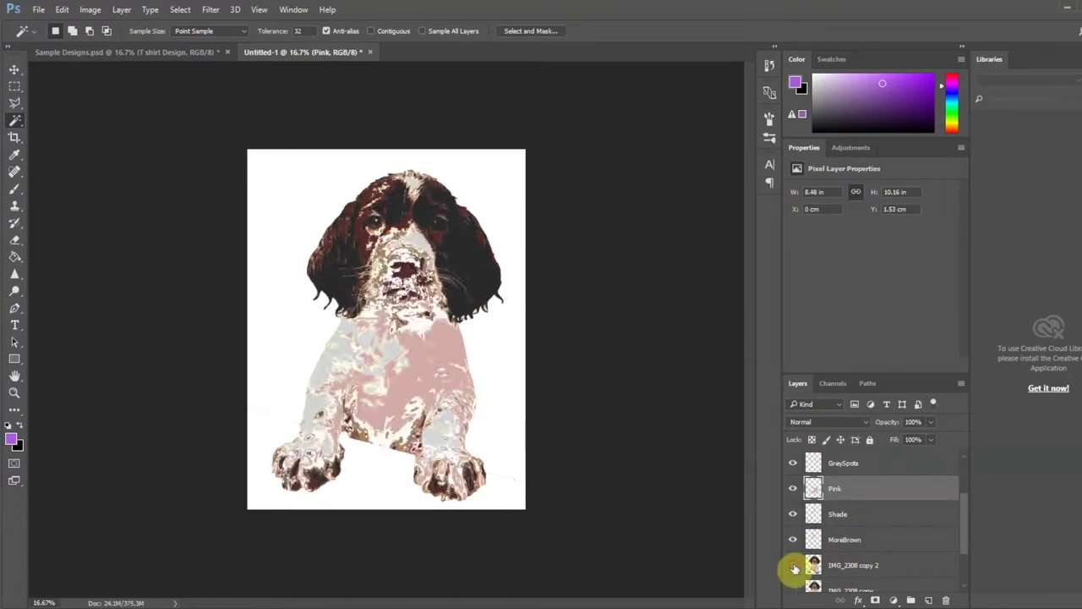
click(794, 567)
click(390, 449)
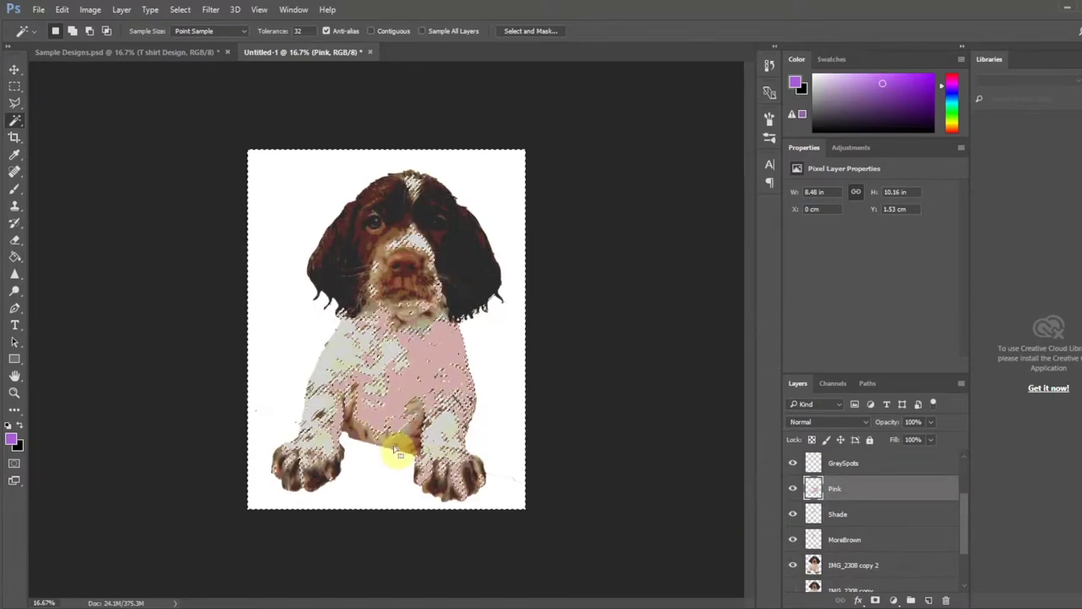
click(824, 565)
- Copy a further colour region to a new layer named Shade2
key(ctrl+d)
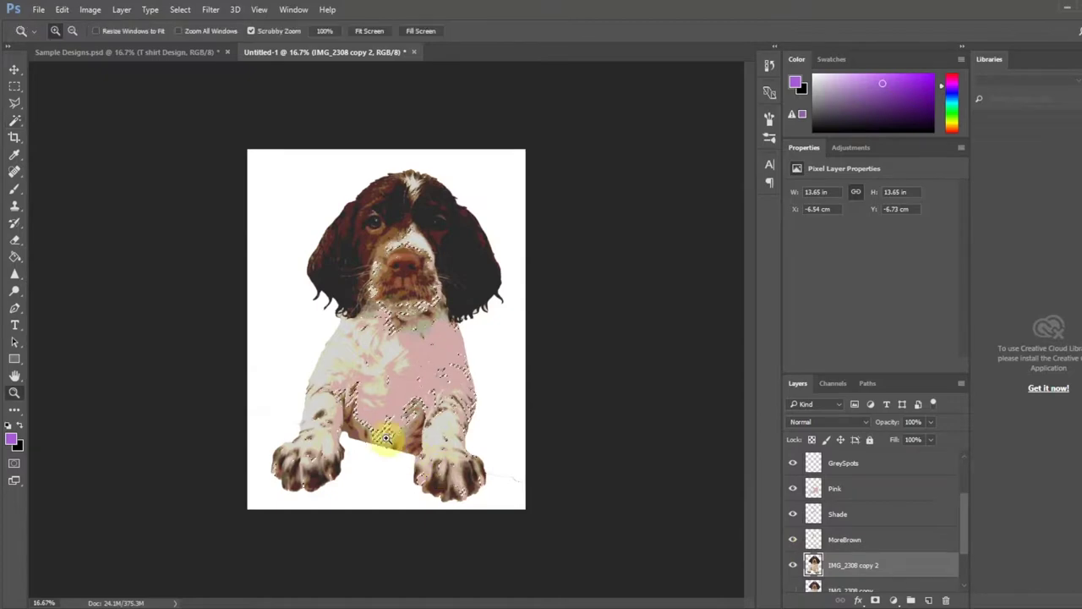
scroll(387, 440, up, 2)
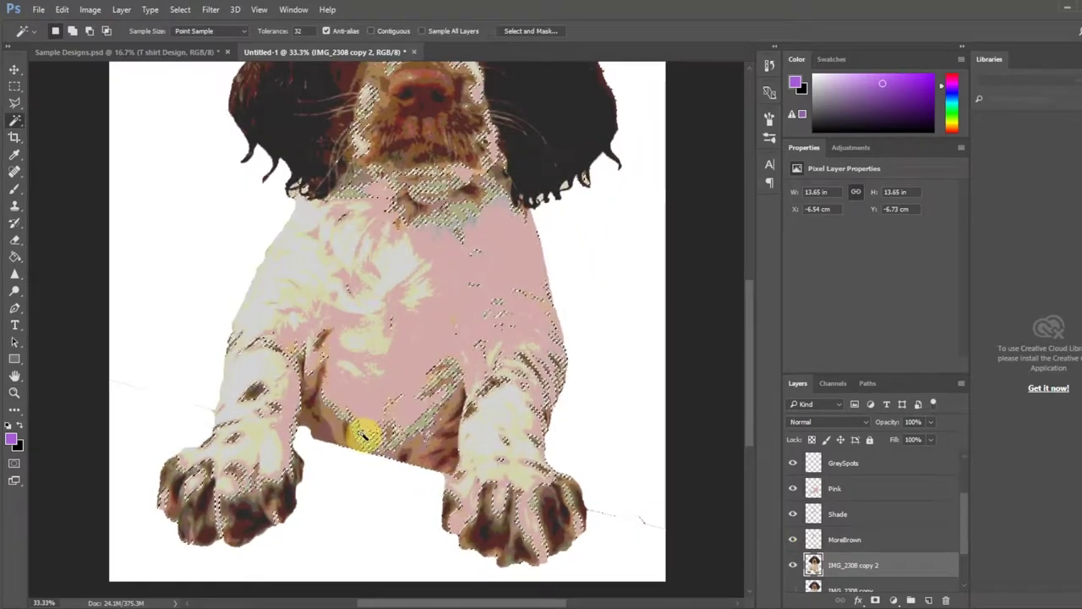
key(ctrl+j)
scroll(835, 561, down, 1)
key(z)
scroll(387, 381, down, 2)
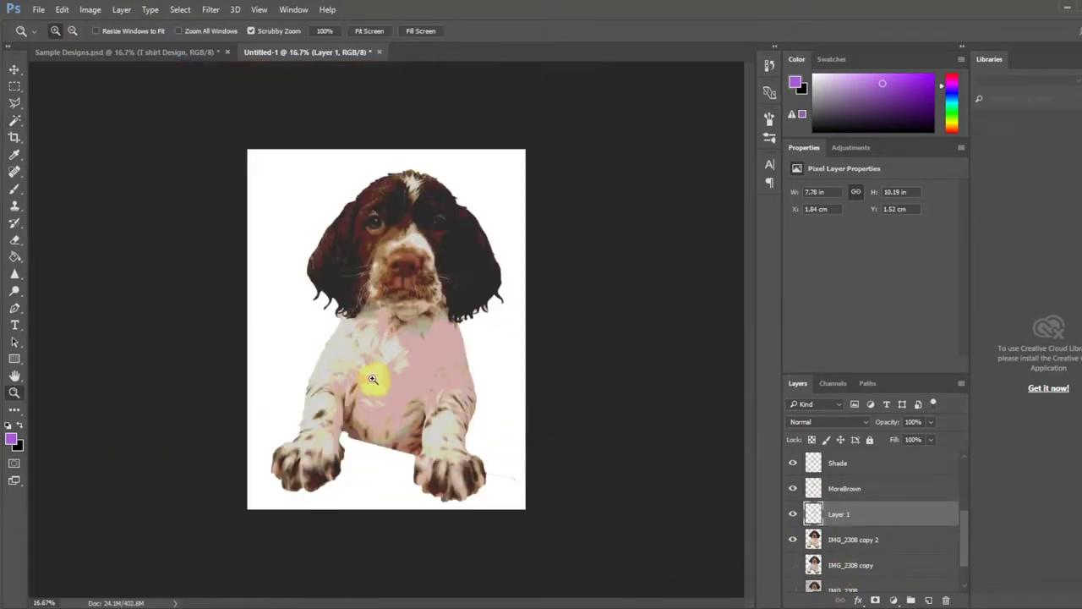
click(793, 539)
click(793, 539)
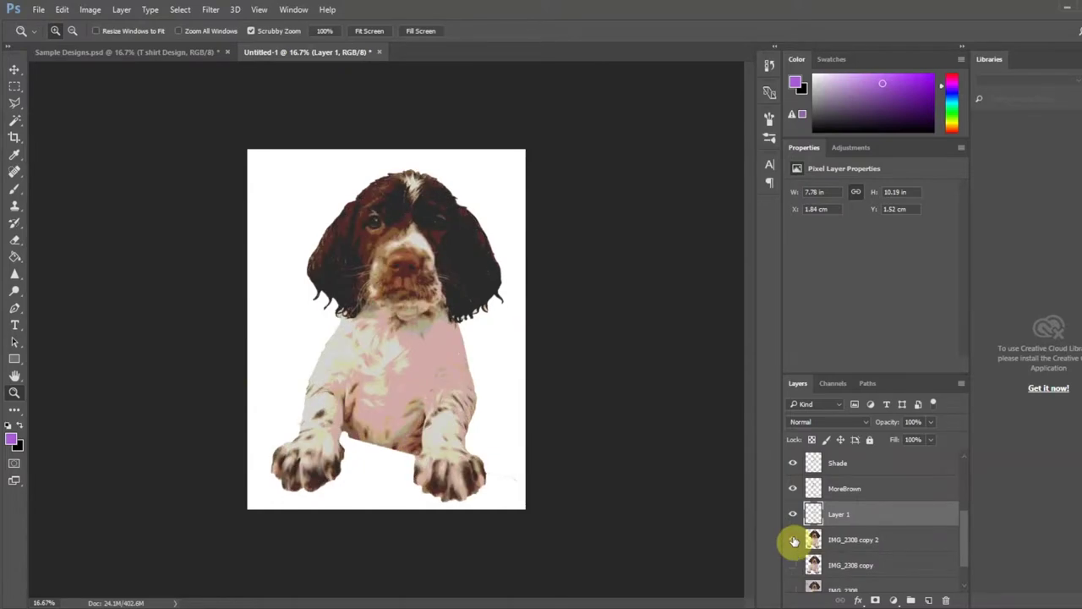
click(793, 540)
click(793, 539)
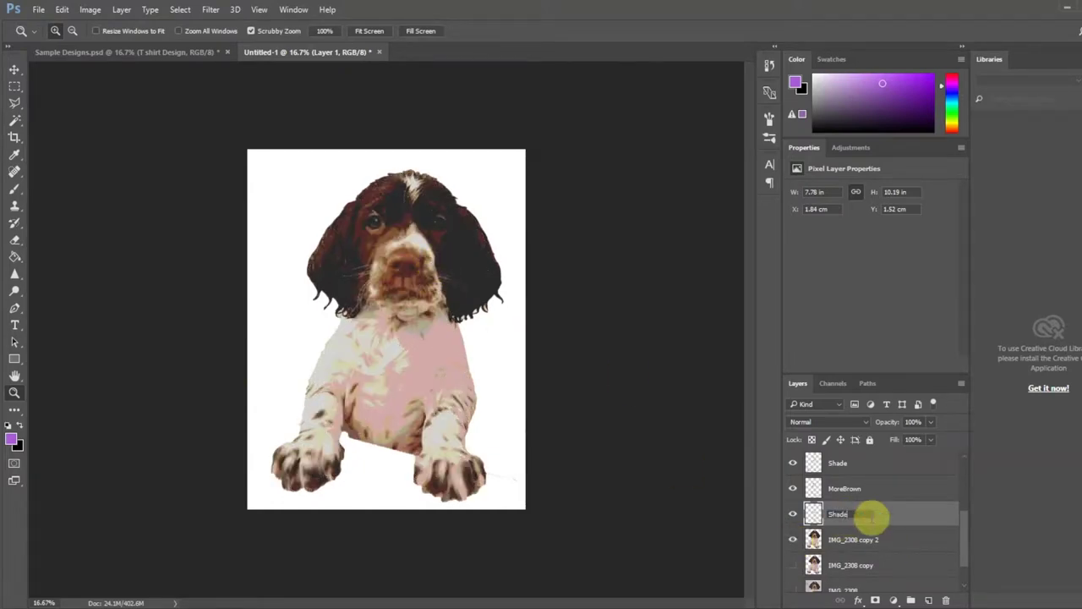
text(2)
click(828, 539)
- Zoom on the head and extract a head colour region to a Shade3 layer
drag(388, 190, 405, 206)
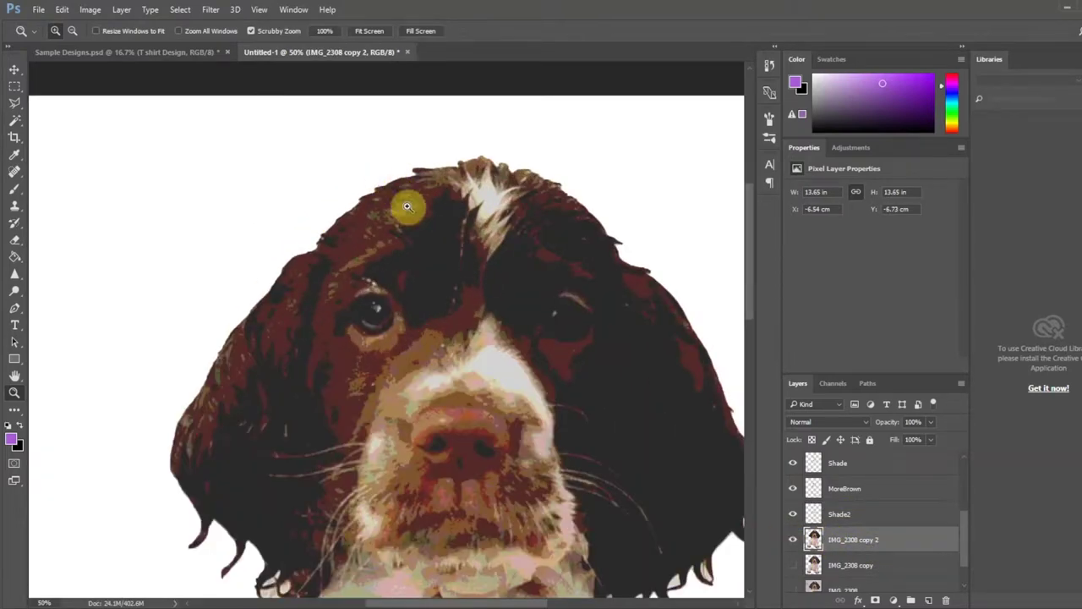
key(w)
click(415, 229)
key(ctrl+j)
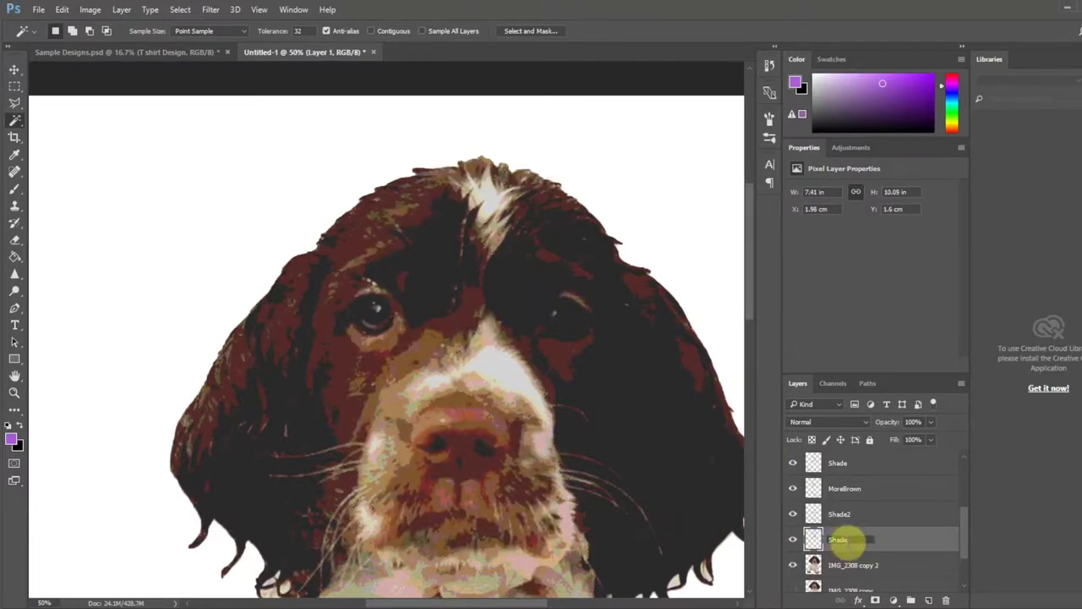
text(3)
click(850, 565)
key(z)
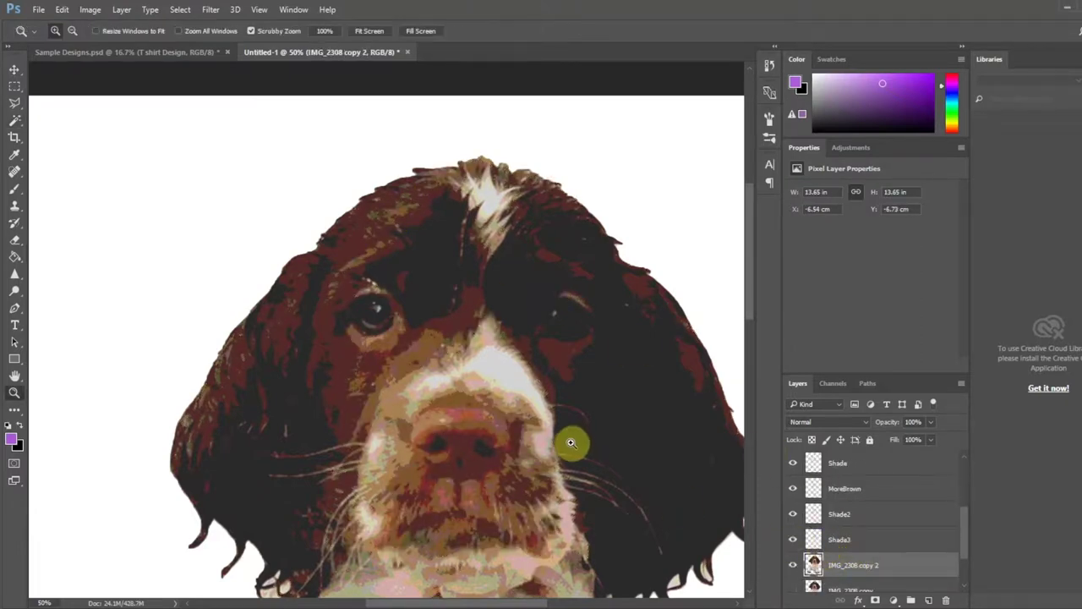
alt+click(571, 442)
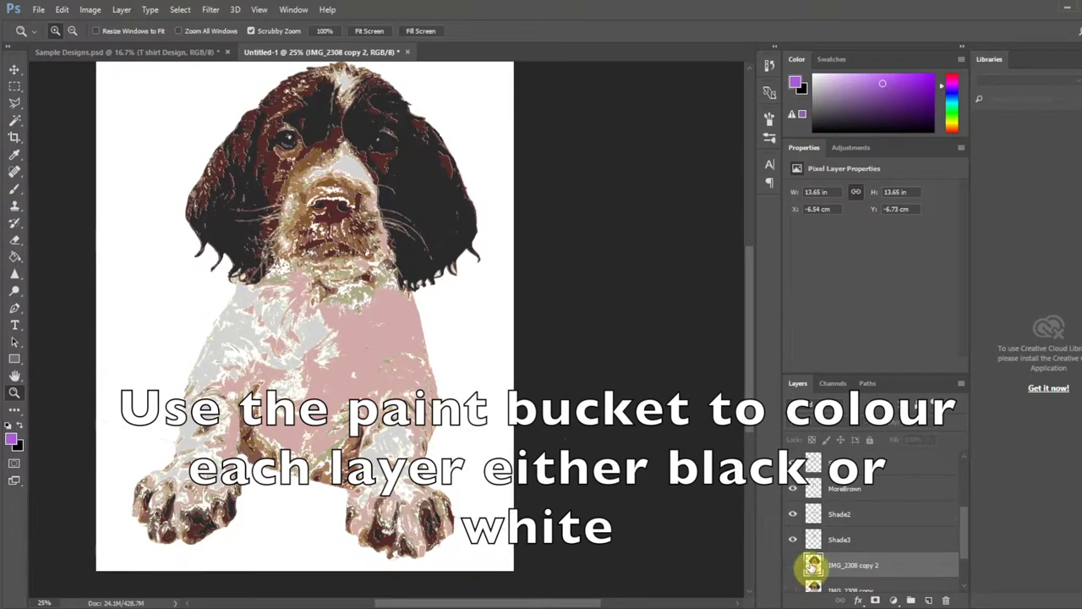
- Fill all DarkBrown areas, ears and head, with black using non-contiguous Paint Bucket
scroll(862, 554, up, 5)
click(793, 463)
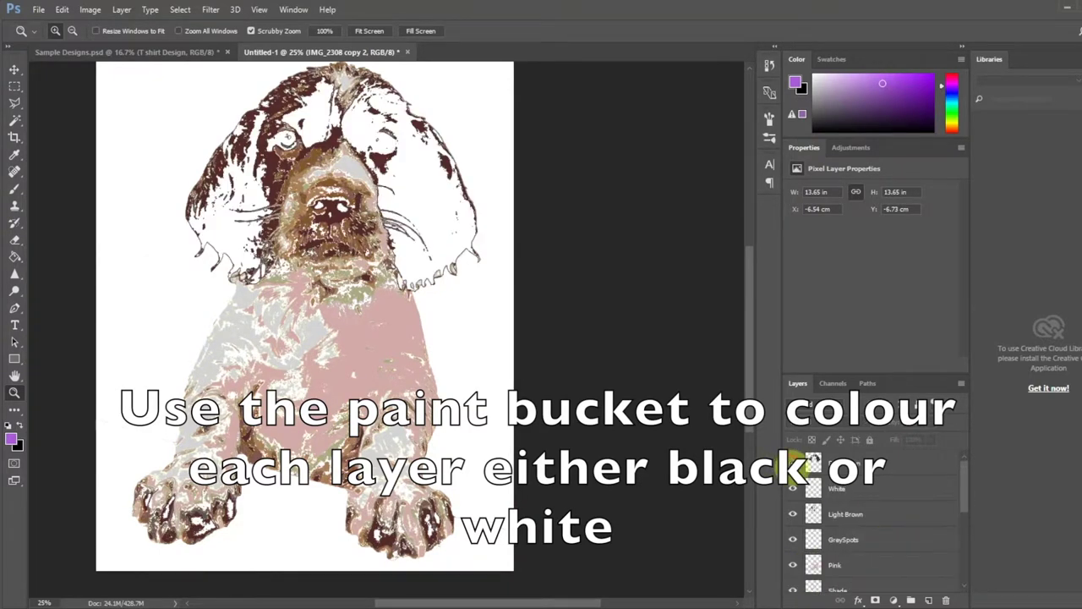
click(793, 464)
click(843, 467)
click(21, 433)
click(14, 256)
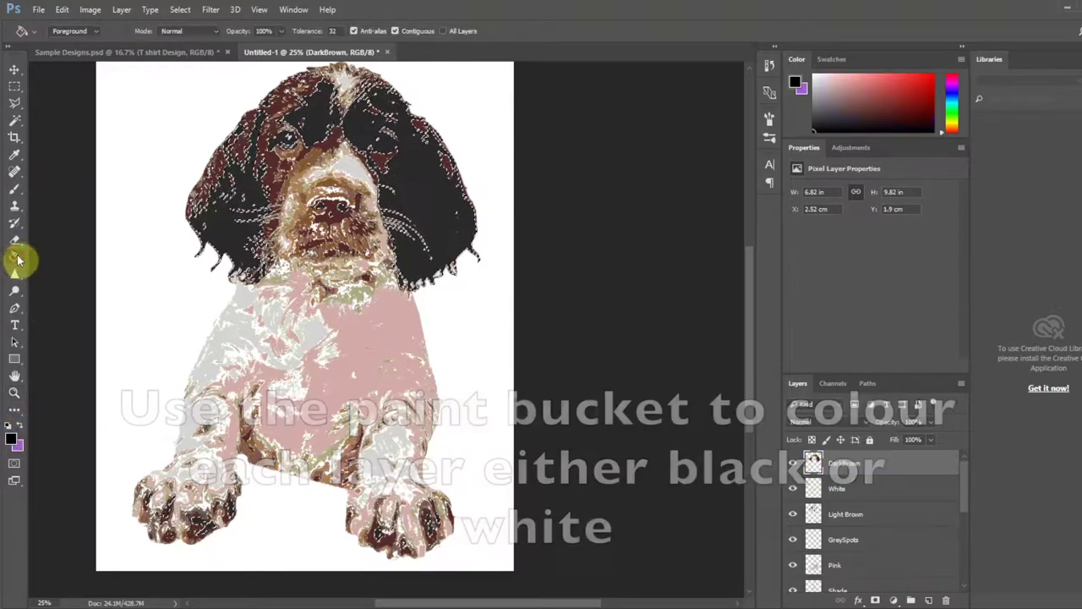
click(435, 221)
click(394, 30)
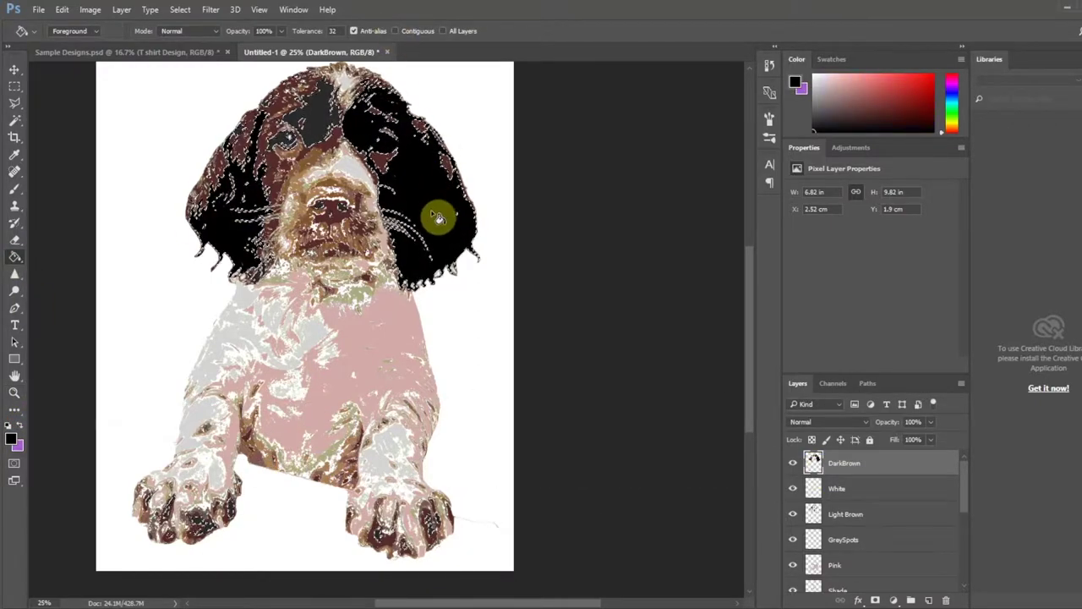
click(322, 118)
click(791, 467)
click(792, 467)
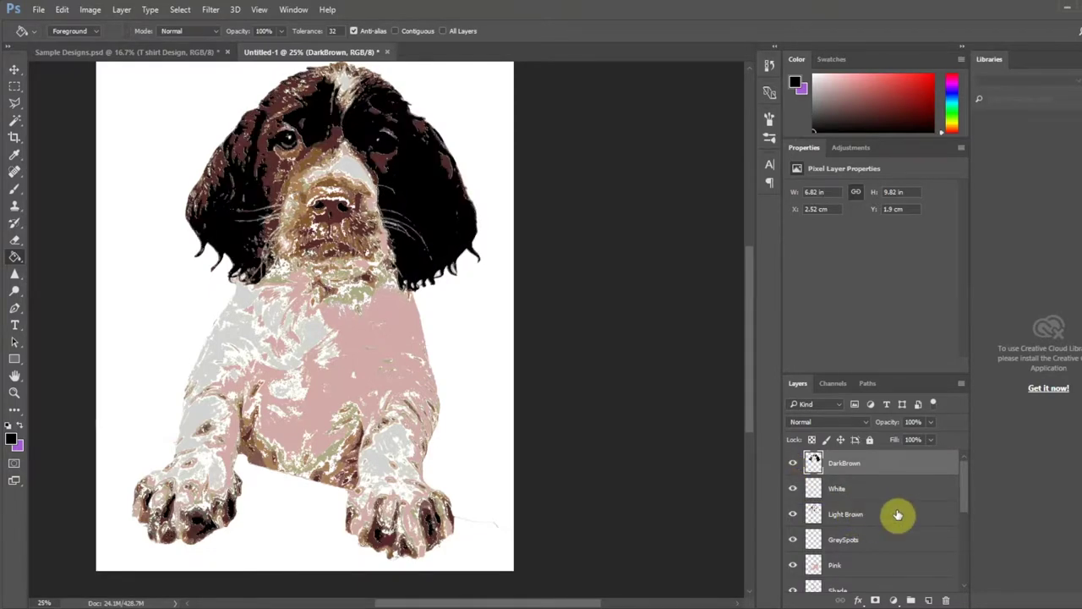
- Fill the White layer's grey speckled areas with white, then check the Light Brown layer
click(840, 493)
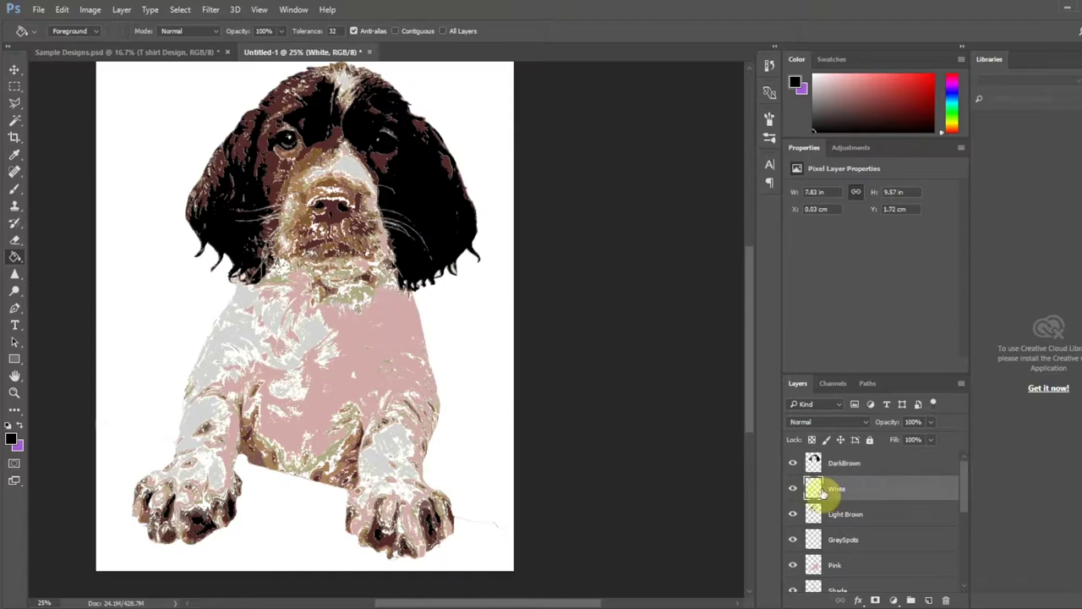
click(19, 425)
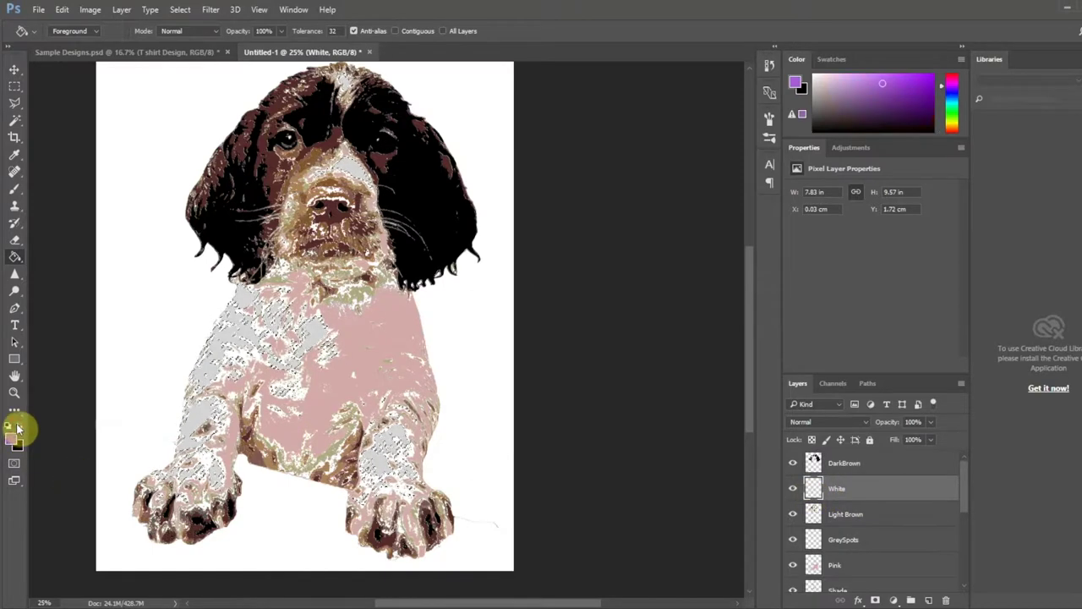
click(321, 338)
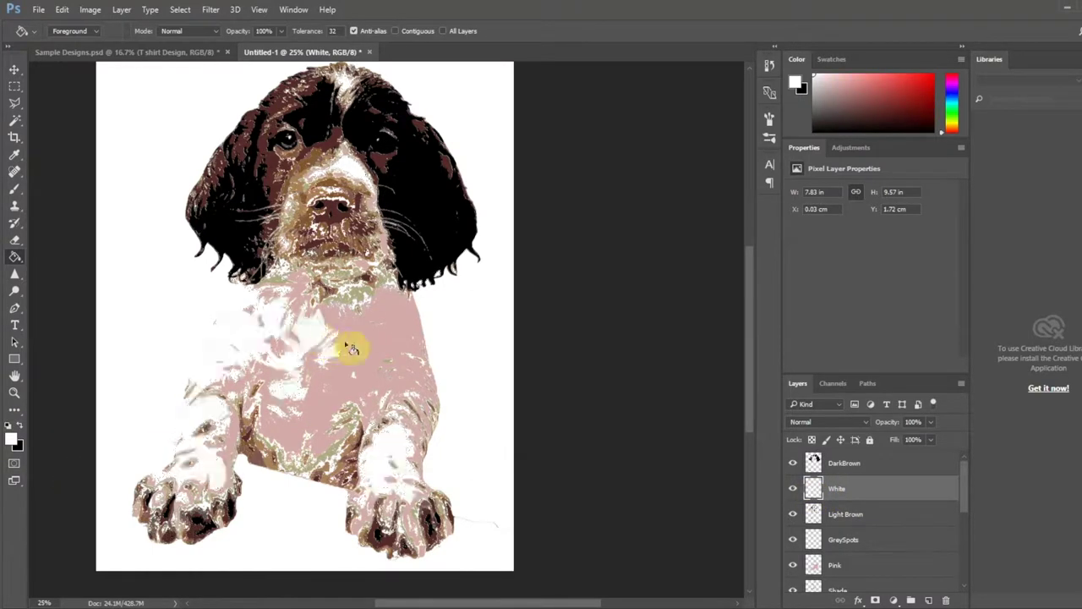
click(841, 513)
click(792, 514)
double_click(792, 514)
click(792, 514)
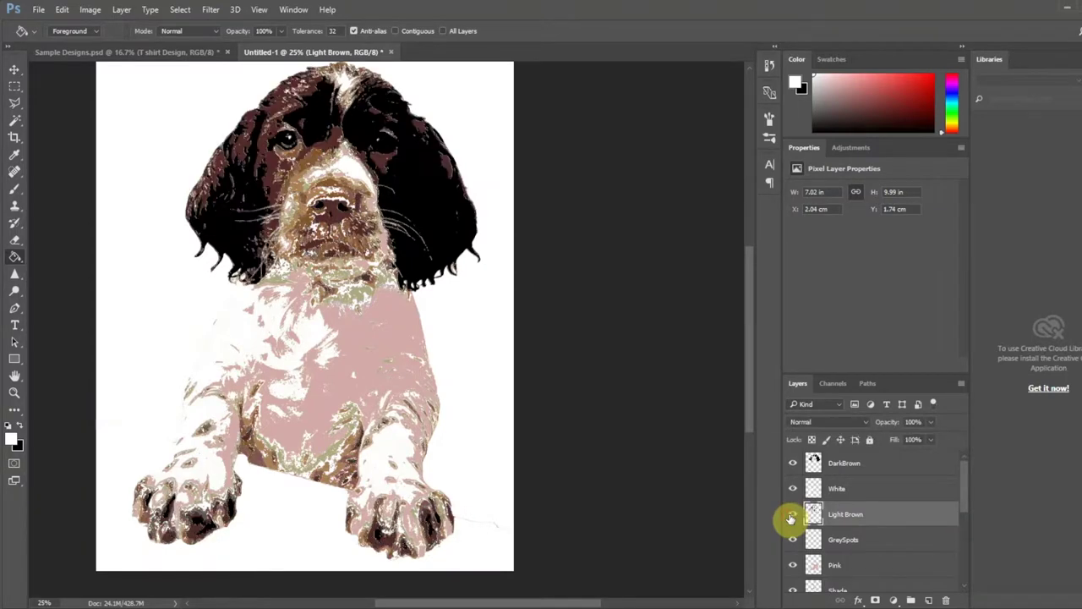
- Select the Light Brown layer's content and paint-bucket its paw and face areas black
click(793, 514)
click(792, 514)
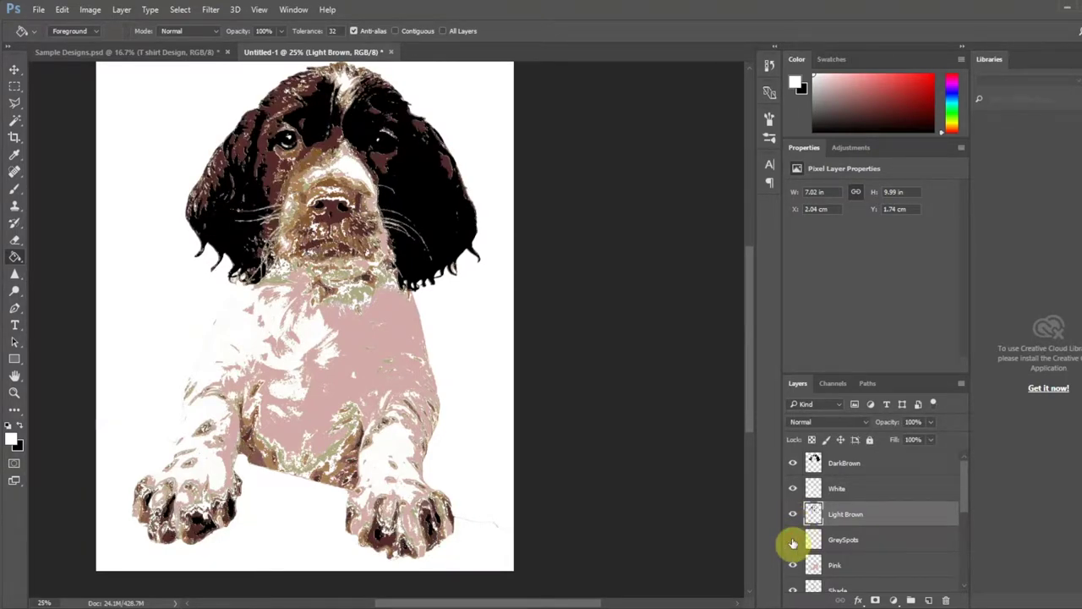
ctrl+click(843, 517)
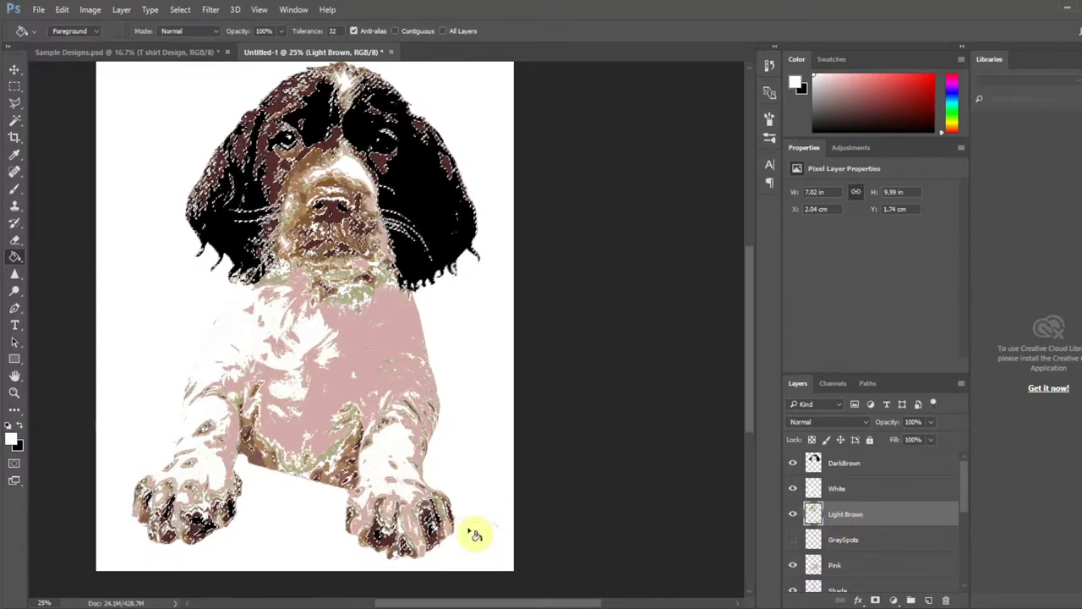
key(z)
click(220, 518)
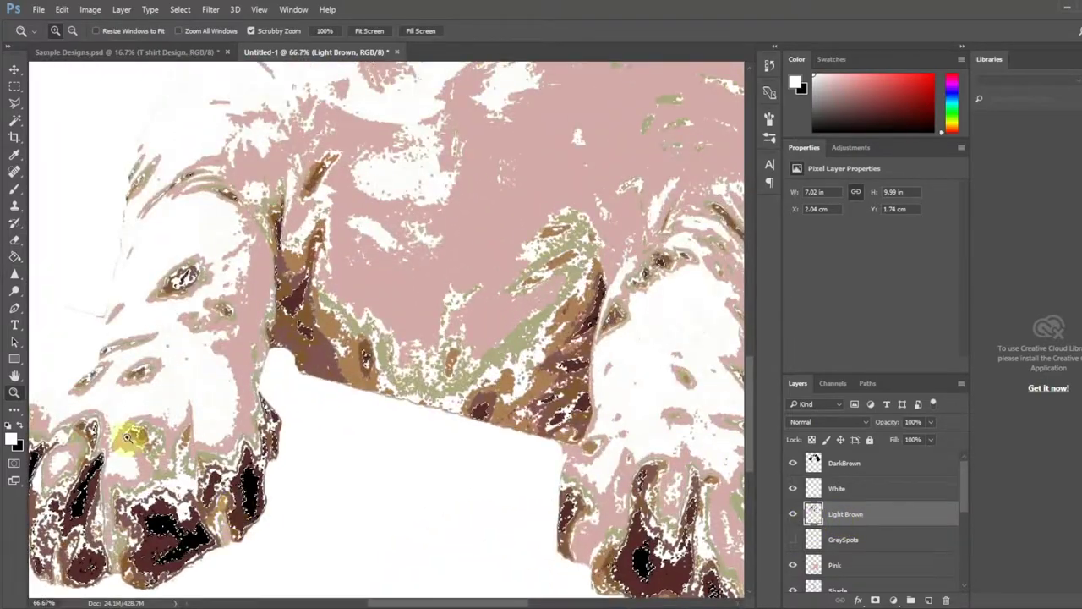
click(14, 210)
click(244, 514)
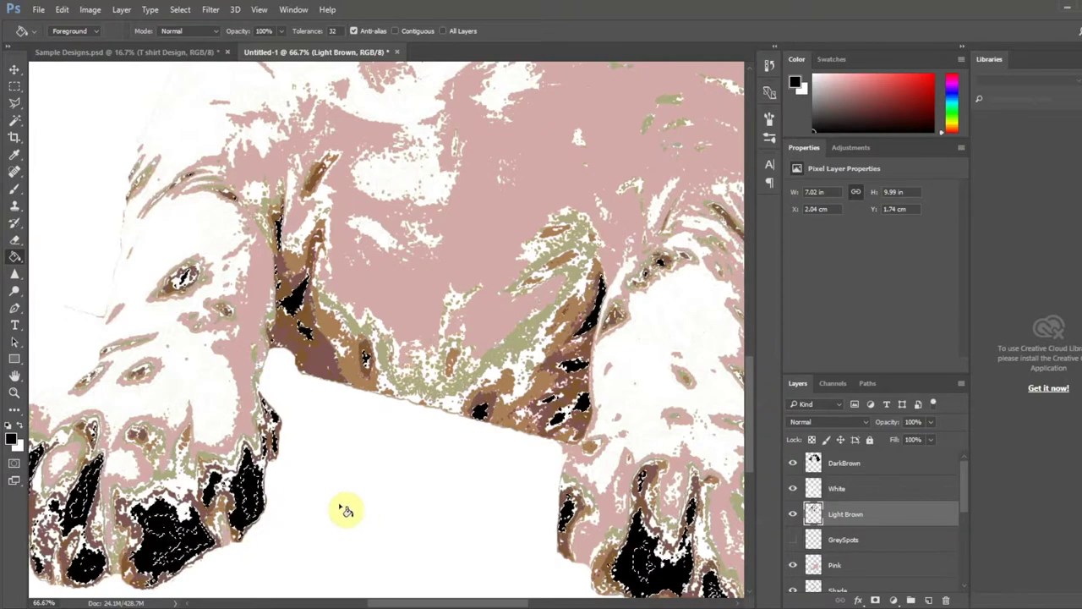
key(z)
alt+click(437, 470)
alt+click(436, 469)
alt+click(436, 469)
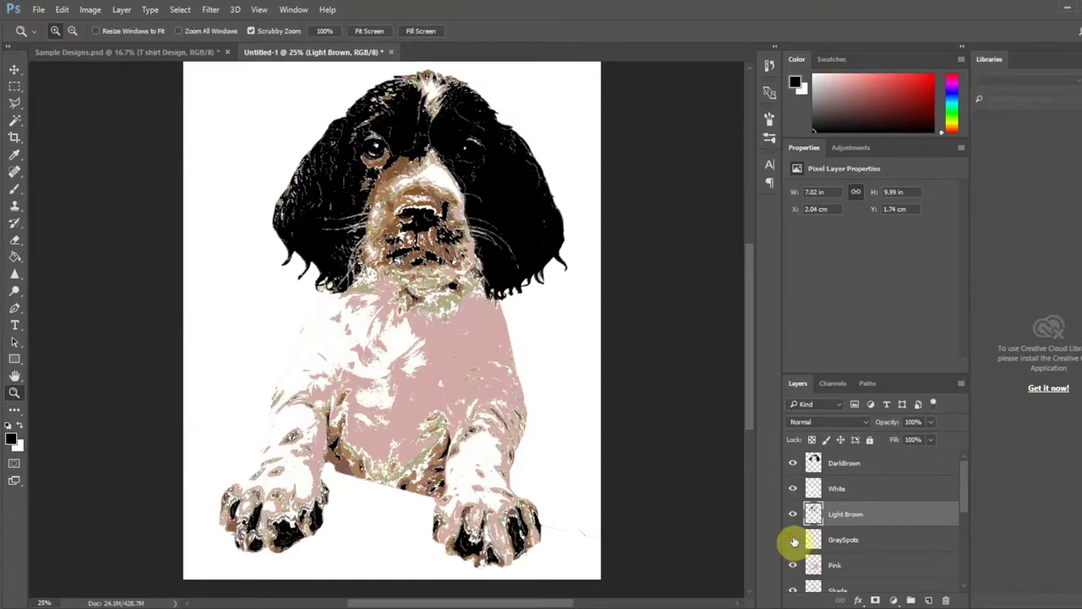
- On the GreySpots layer, set white as the foreground colour and fill the spot areas
click(833, 540)
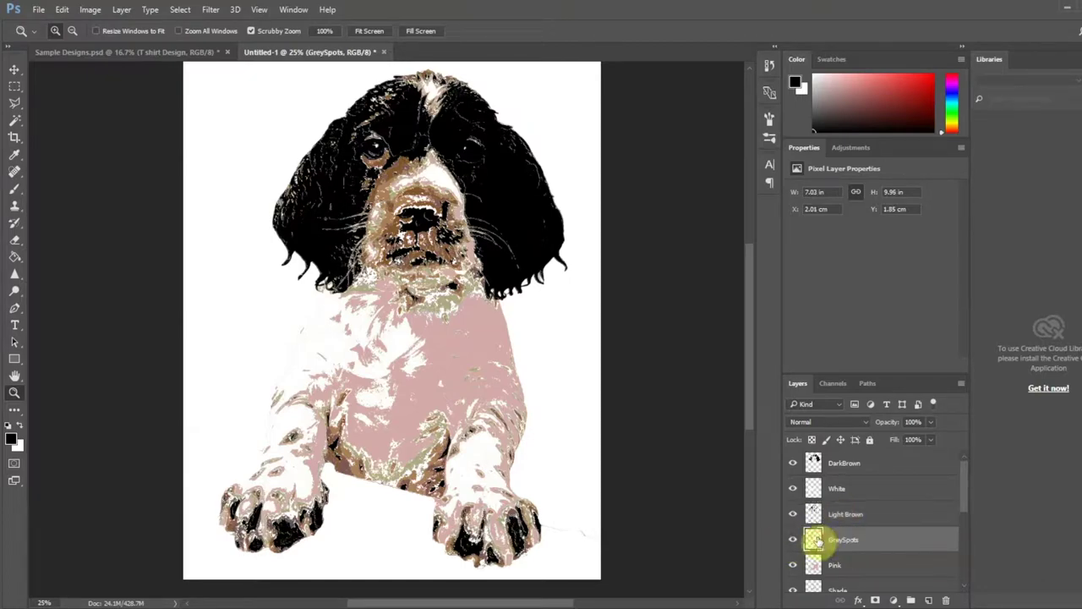
click(294, 530)
click(294, 530)
click(20, 425)
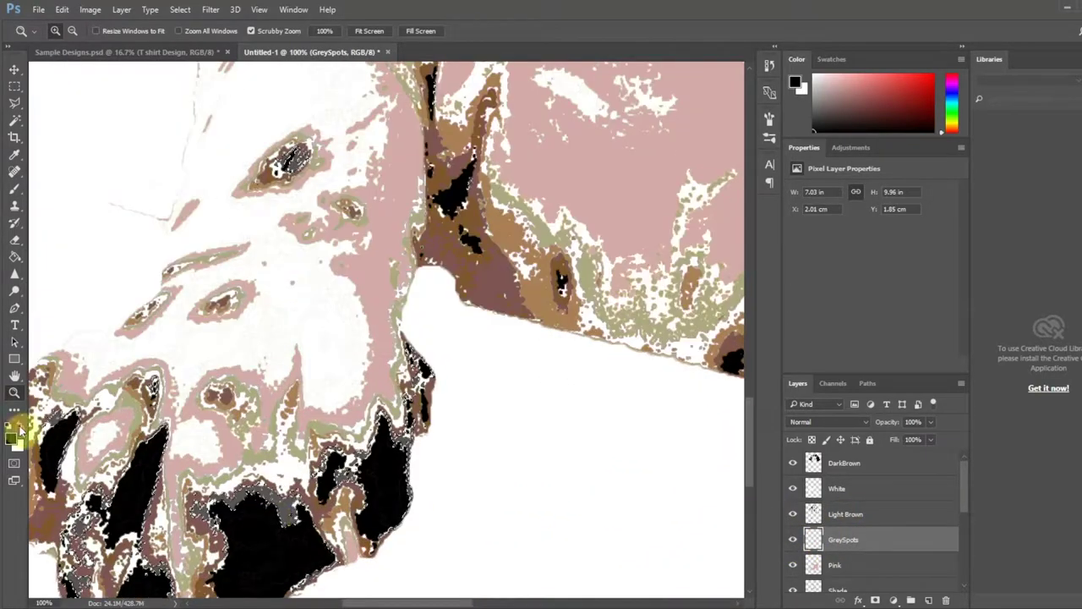
click(14, 256)
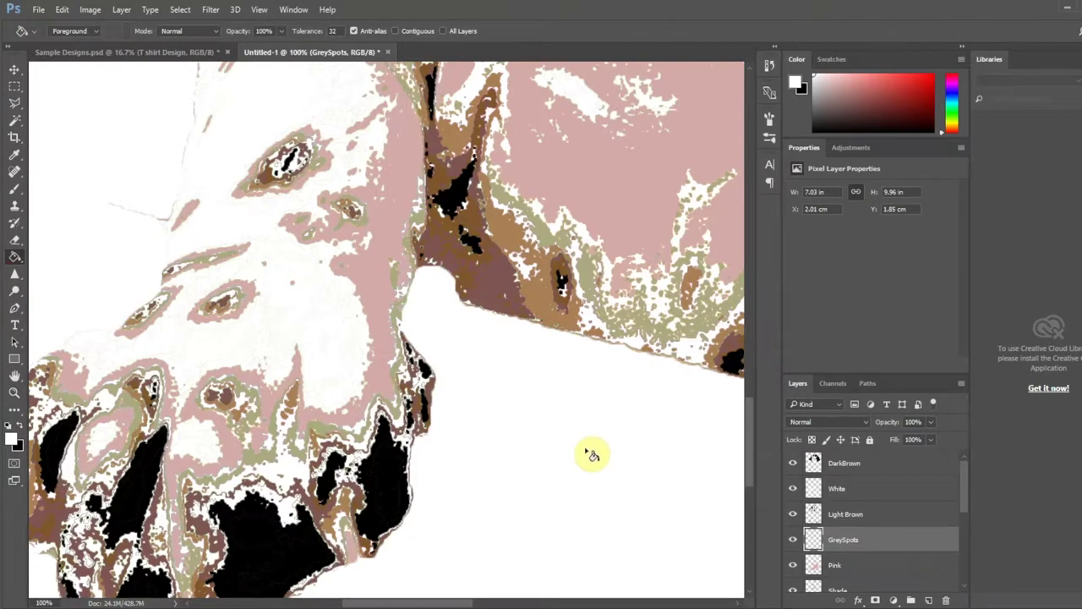
key(z)
alt+click(586, 447)
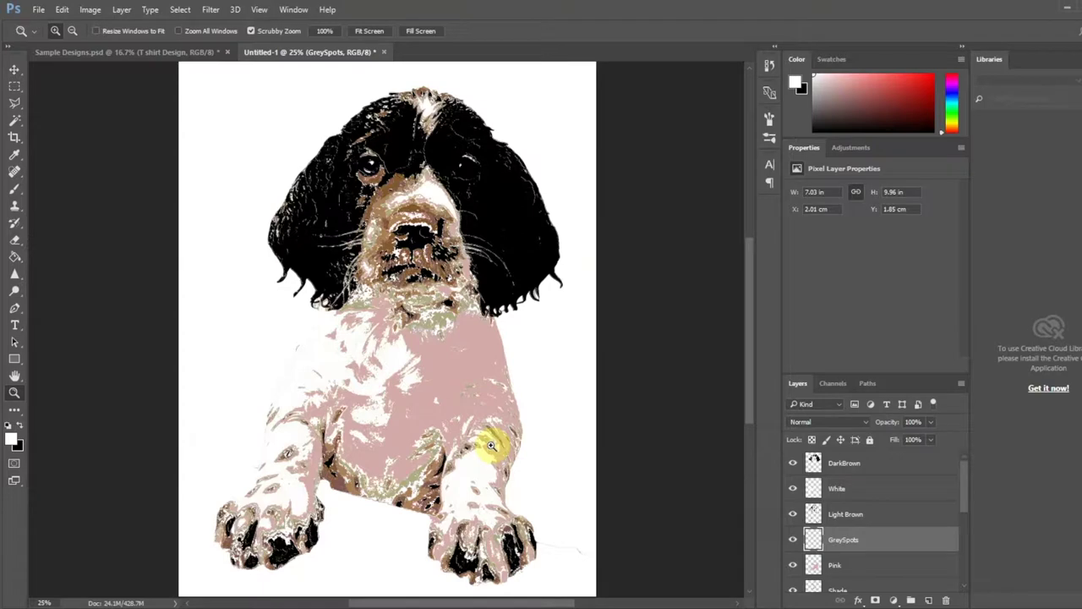
- Toggle the Pink layer's visibility to compare, leaving it hidden
click(793, 565)
click(794, 565)
click(793, 564)
click(793, 565)
click(793, 565)
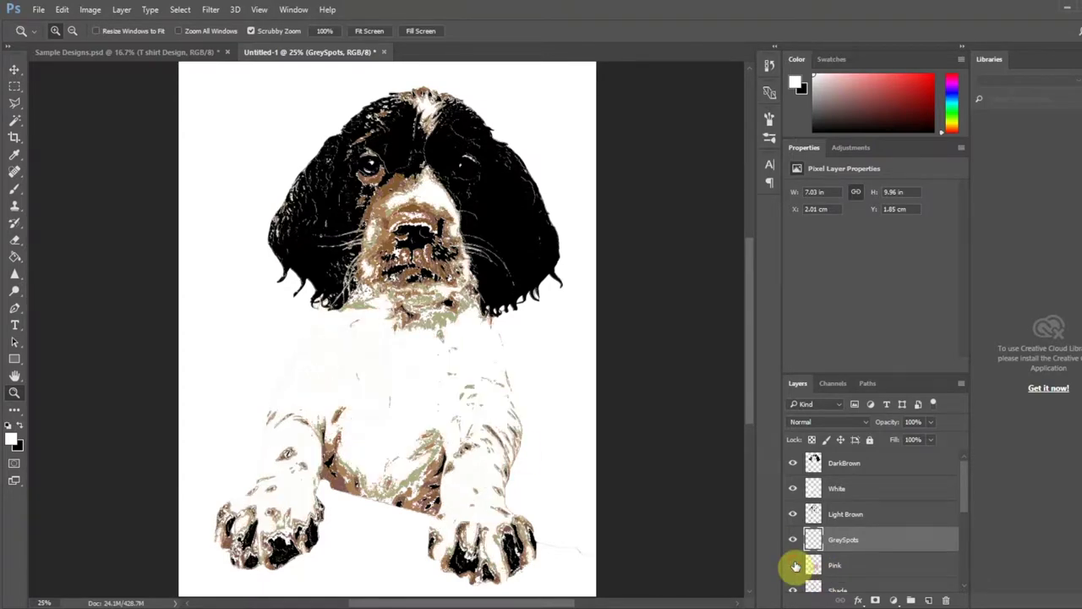
- Show the Pink layer again and fill its chest areas with white
click(793, 565)
click(793, 565)
click(793, 565)
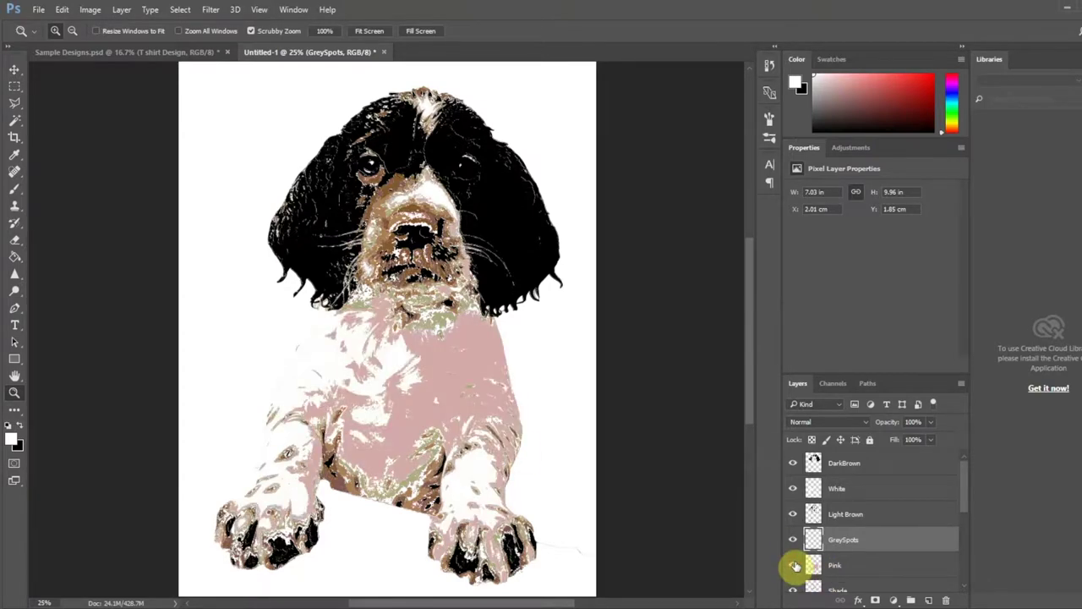
key(g)
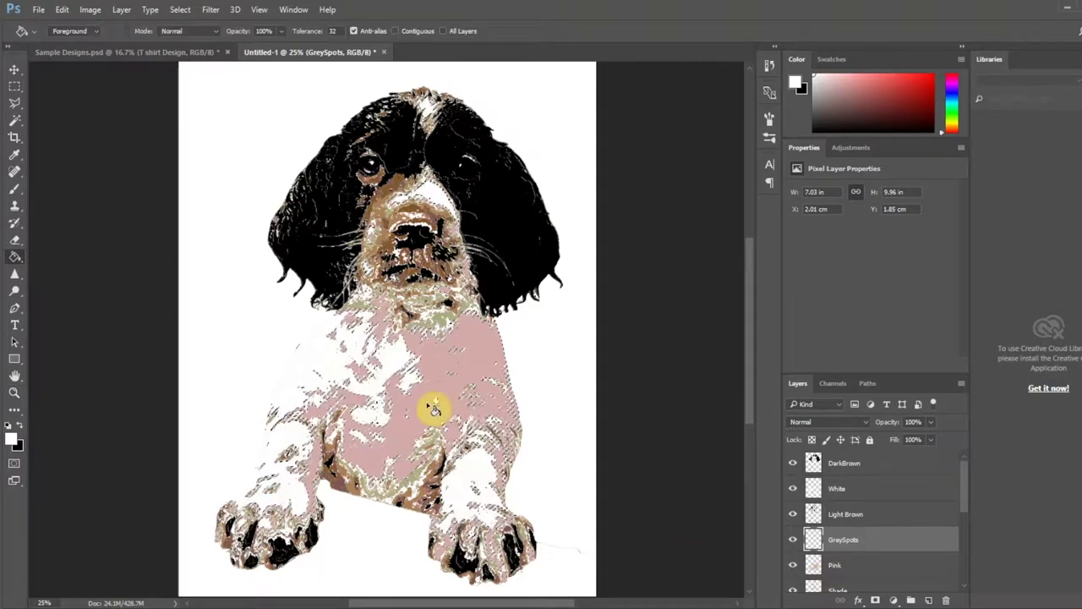
click(431, 405)
click(429, 419)
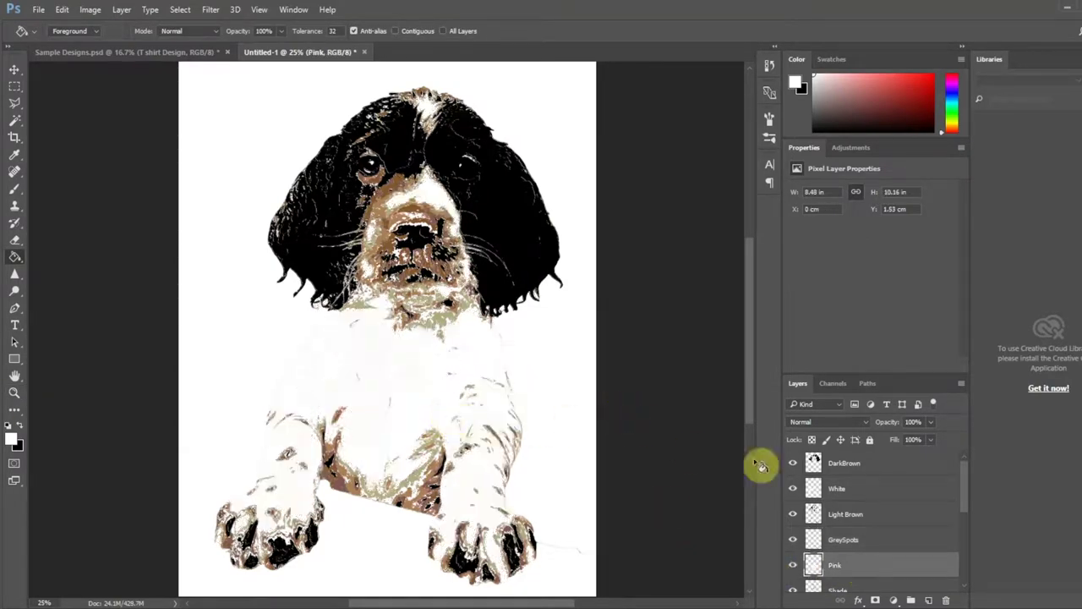
scroll(795, 533, down, 2)
- On the Shade layer, fill the mauve shade areas on the paw black
click(837, 539)
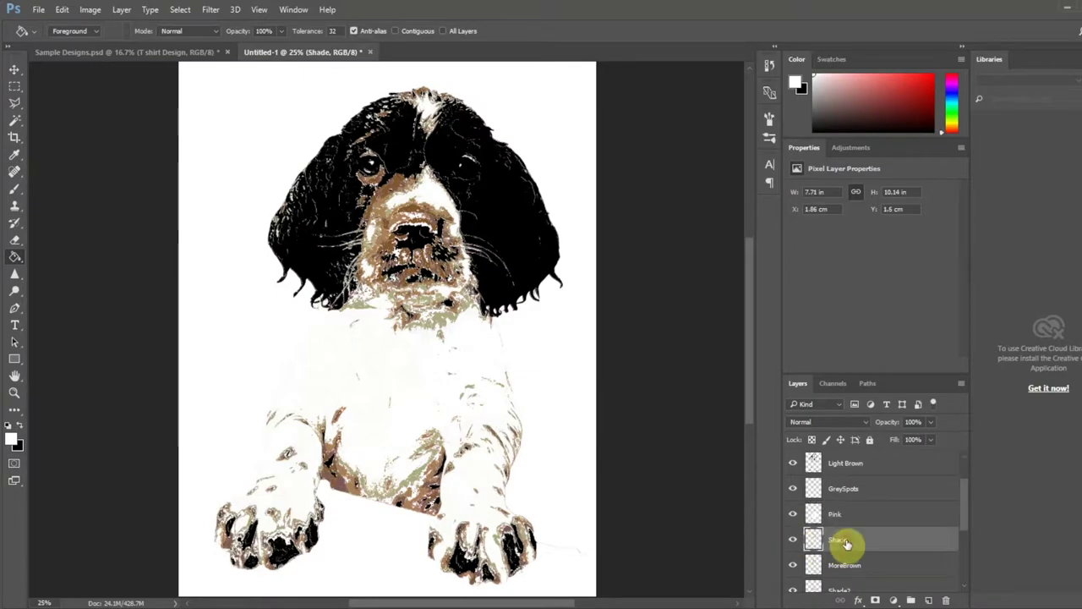
key(z)
click(274, 547)
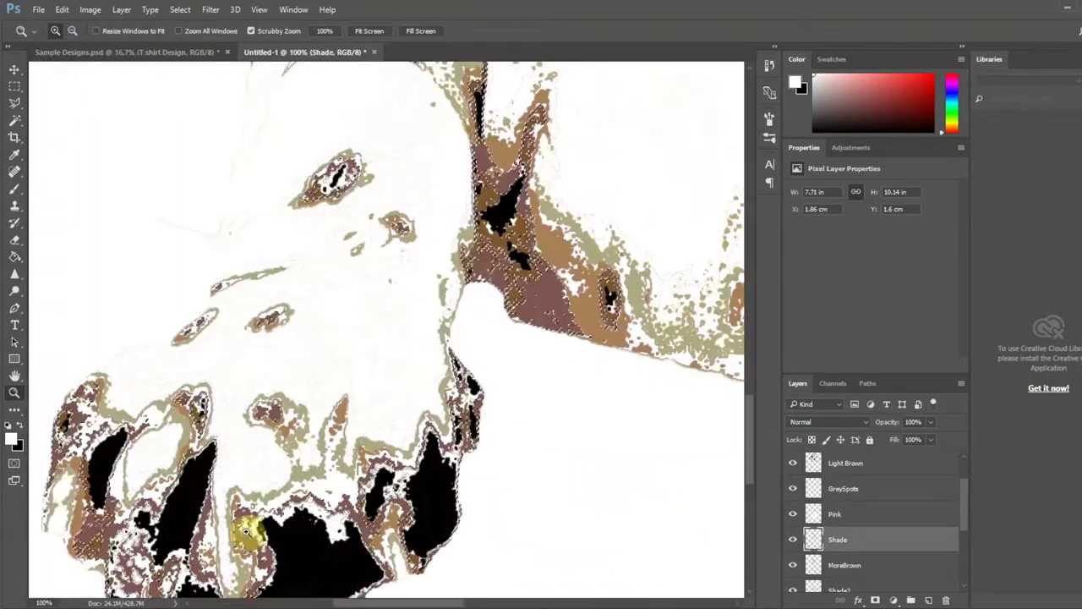
key(g)
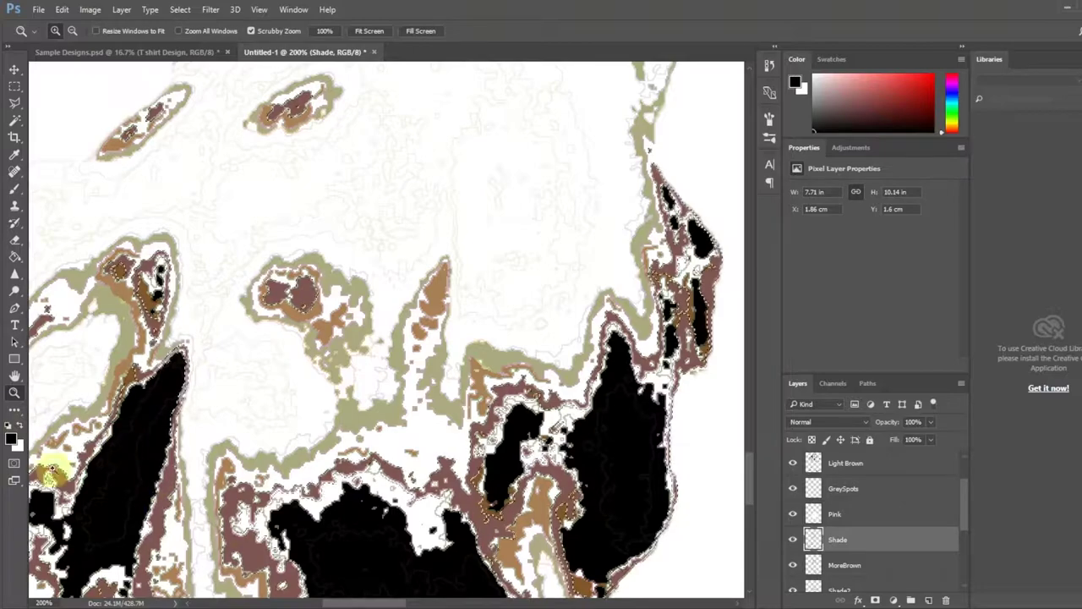
click(183, 478)
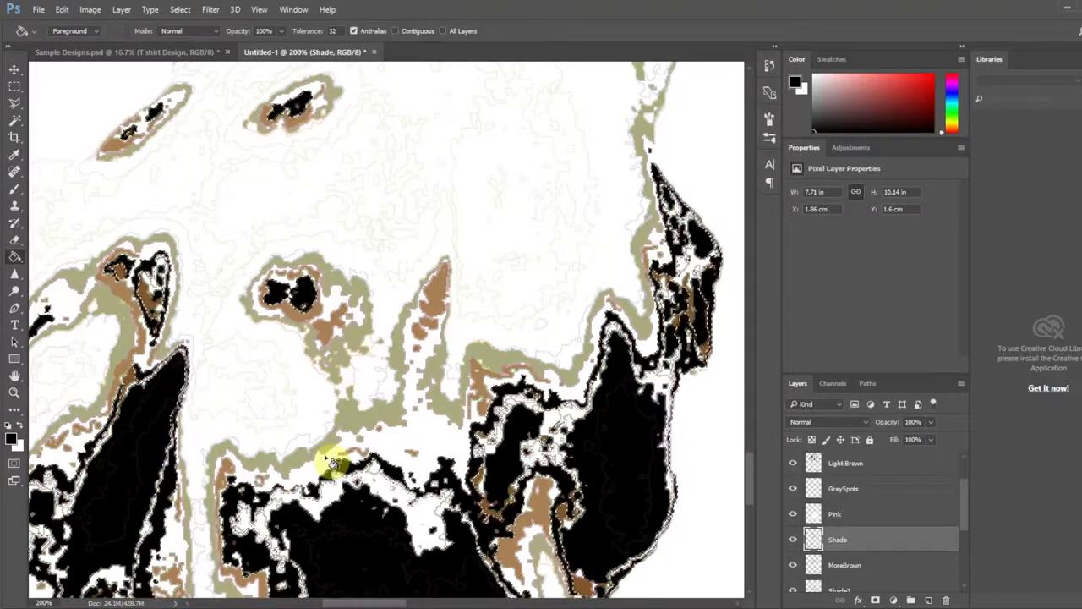
key(z)
alt+click(381, 427)
alt+click(582, 391)
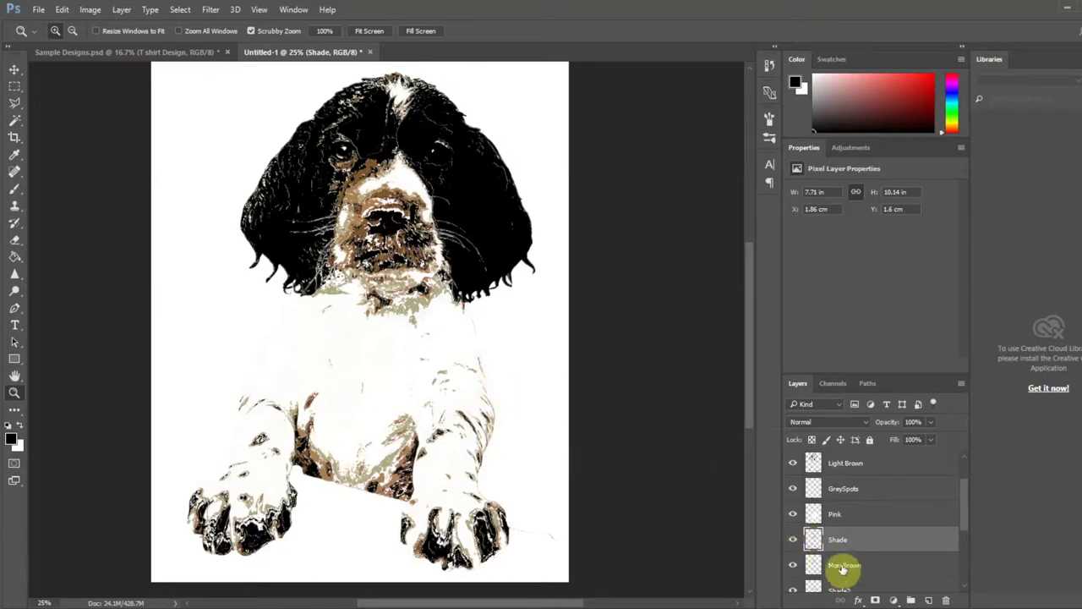
scroll(818, 553, down, 1)
- Show MoreBrown and fill its brown face areas black, then show and select Shade2
click(812, 539)
click(793, 539)
key(g)
click(359, 207)
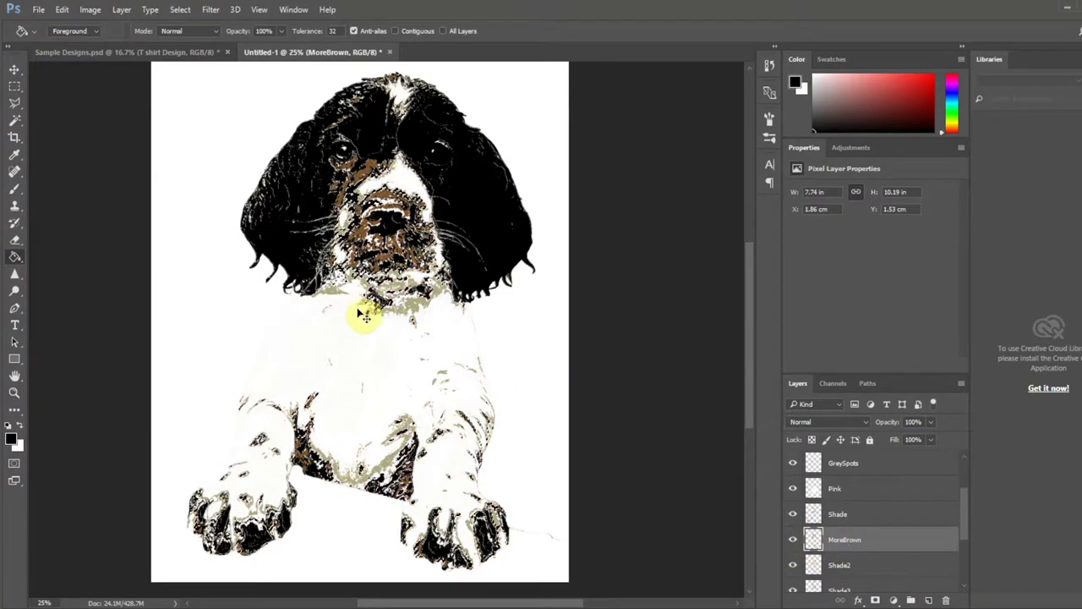
click(794, 565)
click(814, 565)
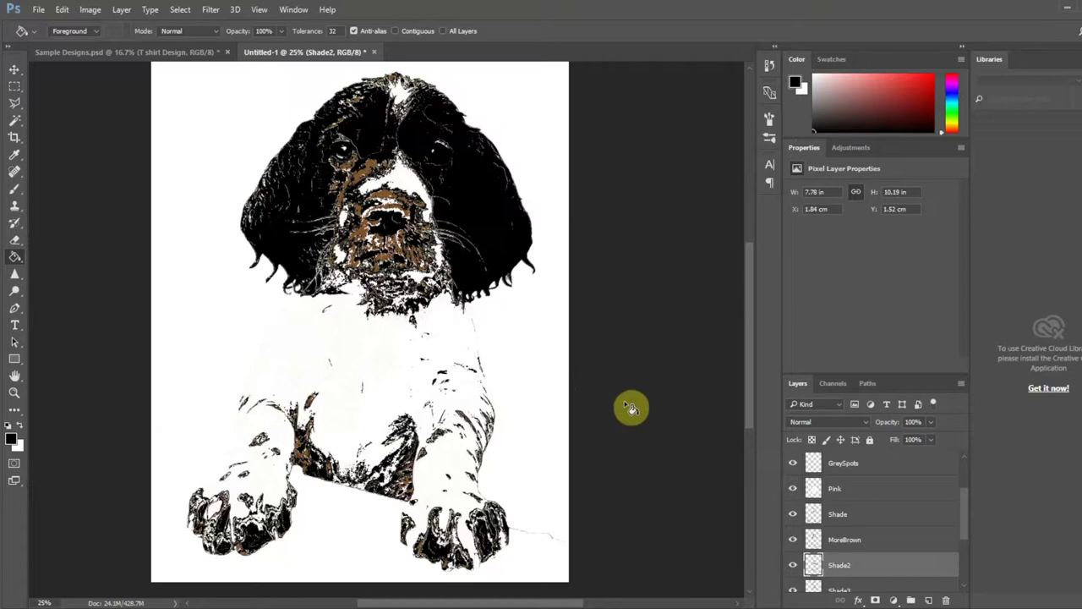
scroll(813, 538, down, 2)
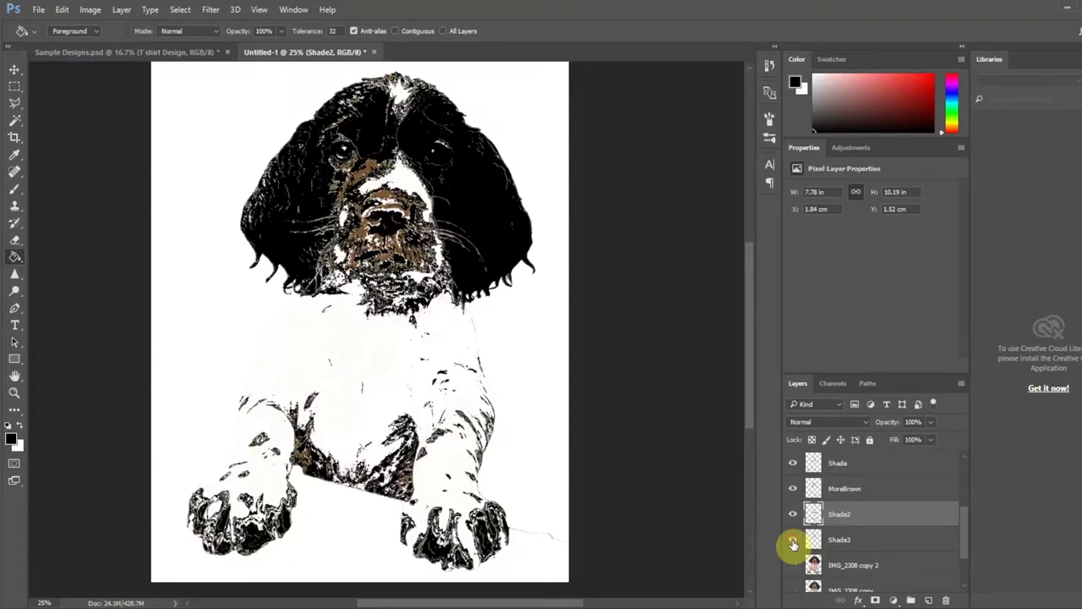
- On Shade3, brush the brown head fur and muzzle black with a soft round tip, then swap colours
click(793, 542)
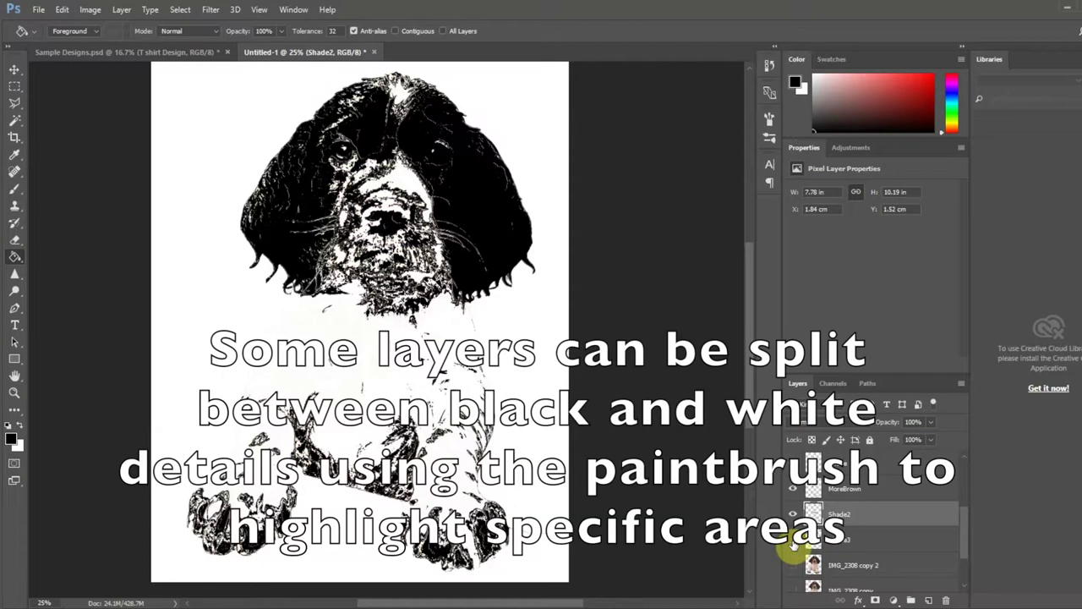
click(816, 537)
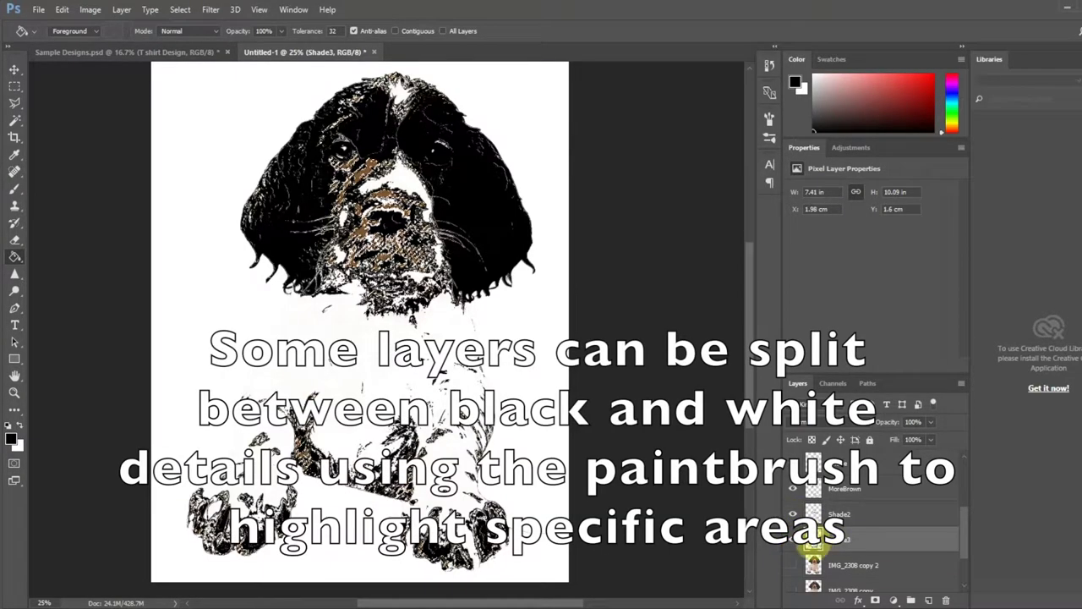
click(16, 189)
click(71, 32)
click(51, 157)
click(72, 34)
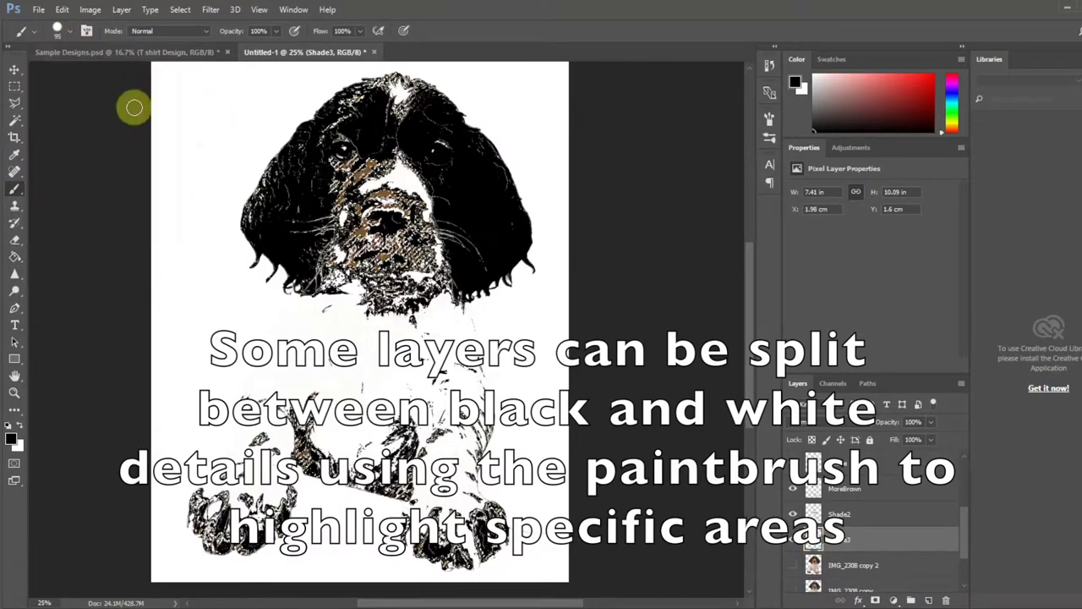
mouse_move(318, 133)
mouse_down()
mouse_move(350, 114)
mouse_move(331, 128)
mouse_up()
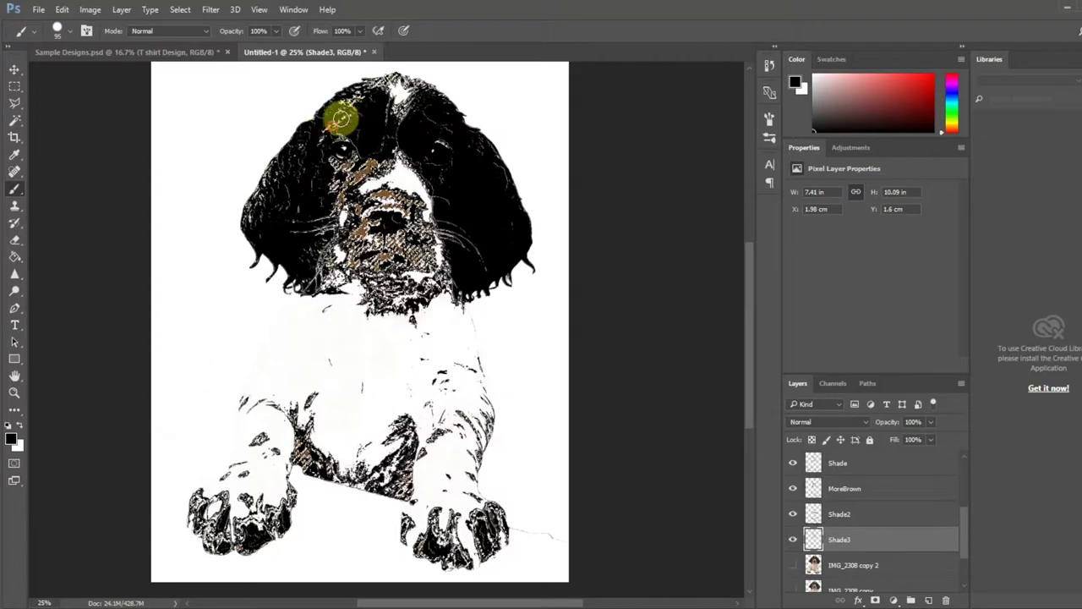
drag(422, 133, 357, 228)
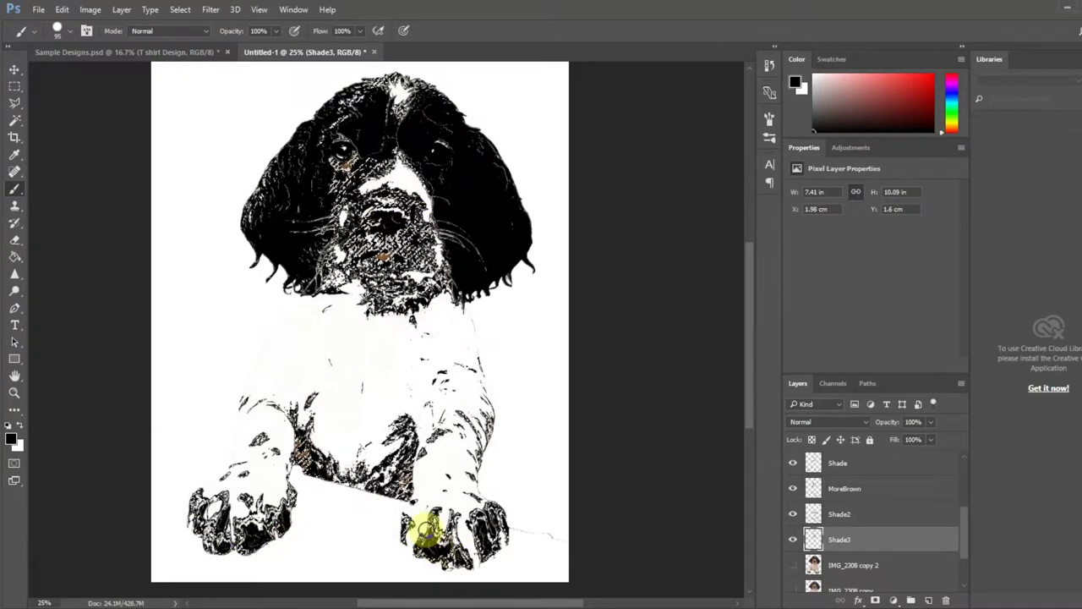
click(19, 426)
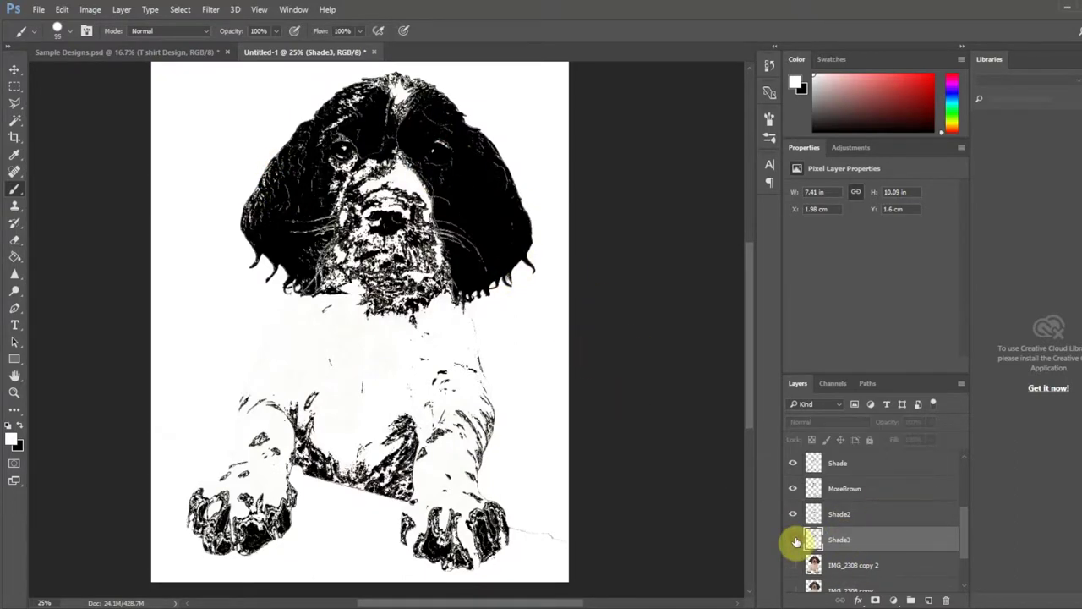
- Compare with and without Shade2, then drag the Shade2 layer to the trash
click(793, 513)
double_click(793, 513)
double_click(793, 513)
double_click(793, 514)
click(793, 513)
drag(833, 513, 946, 600)
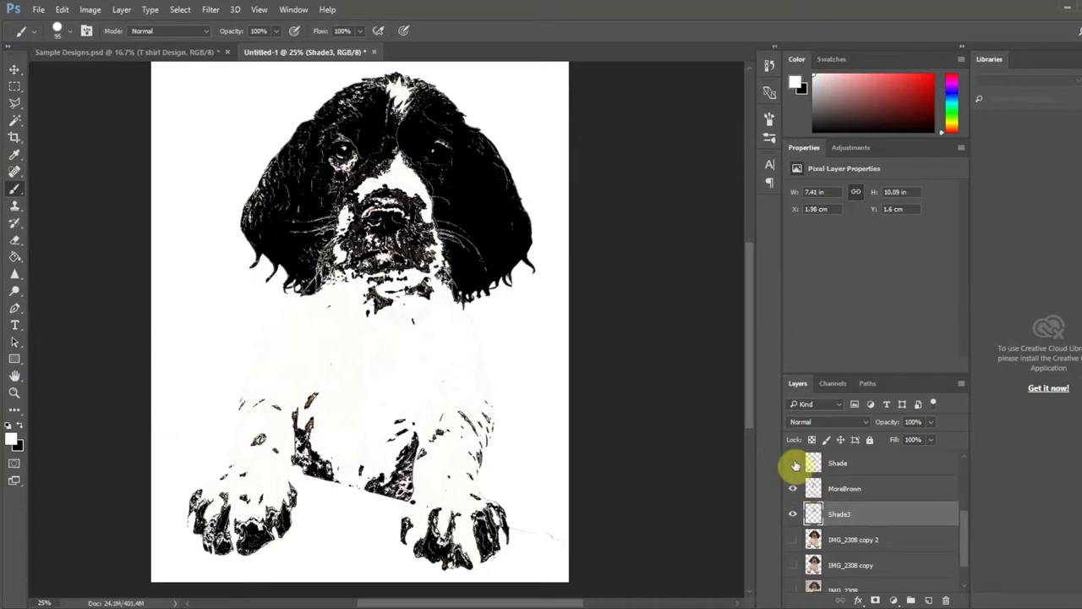
scroll(790, 477, up, 2)
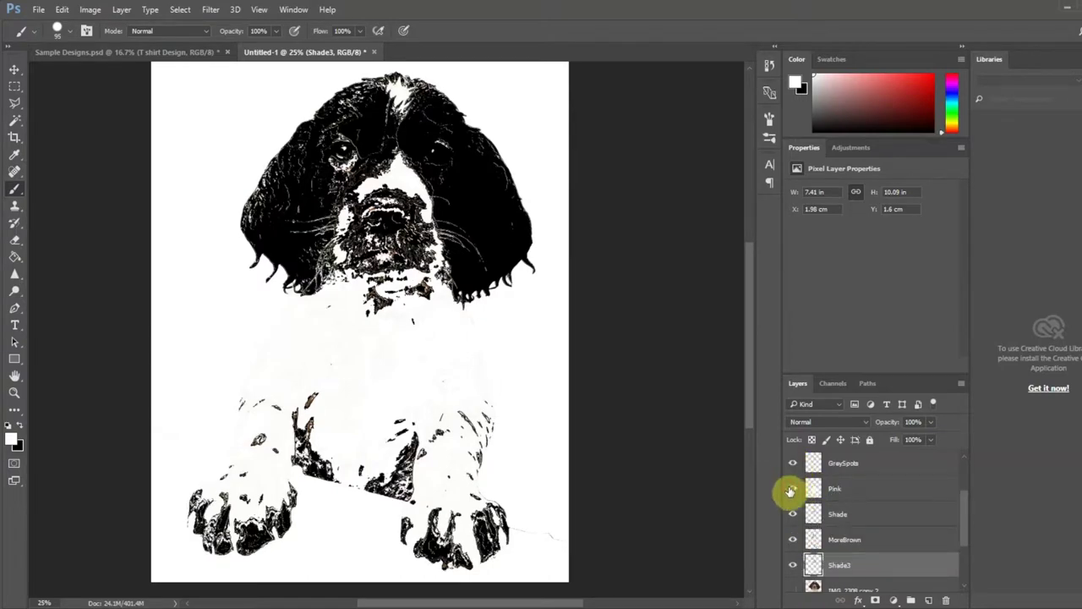
- Load the Pink layer's content as a selection, invert it, and hide Pink
ctrl+click(813, 489)
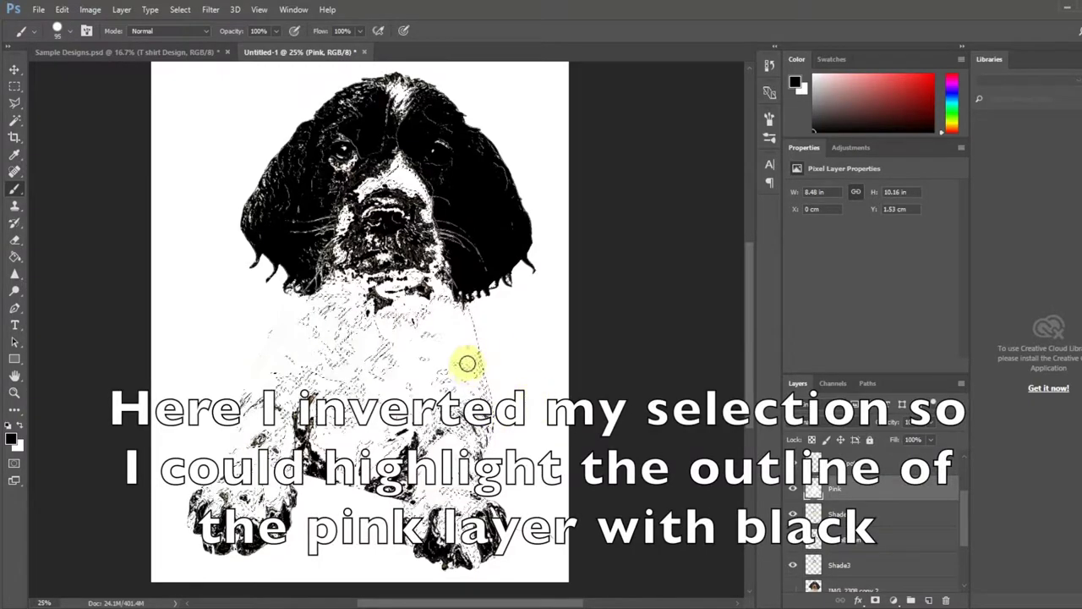
right_click(628, 326)
click(180, 10)
click(195, 57)
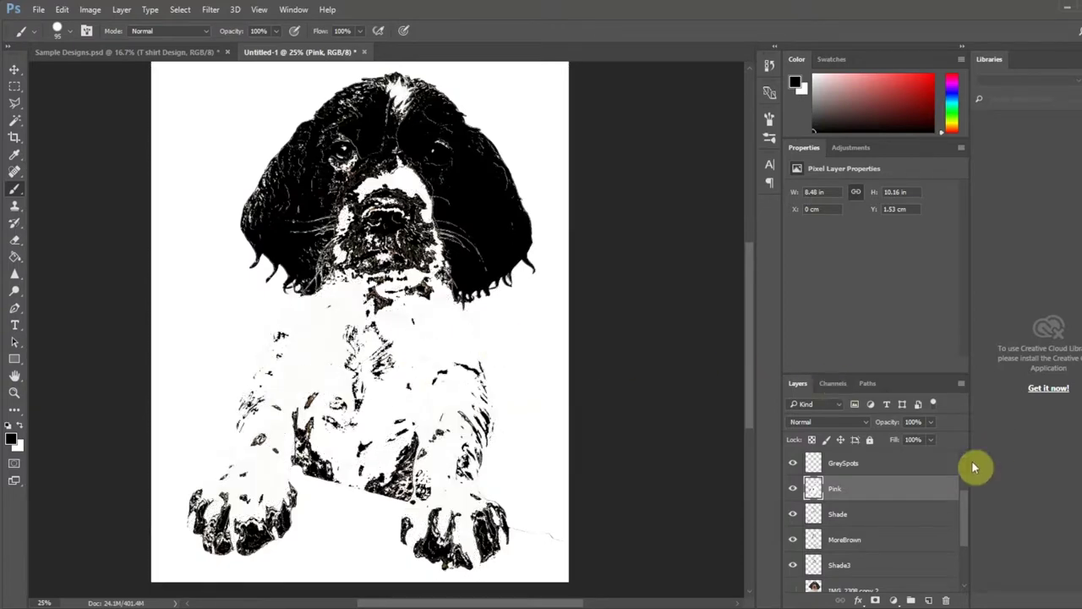
scroll(812, 495, up, 1)
click(793, 517)
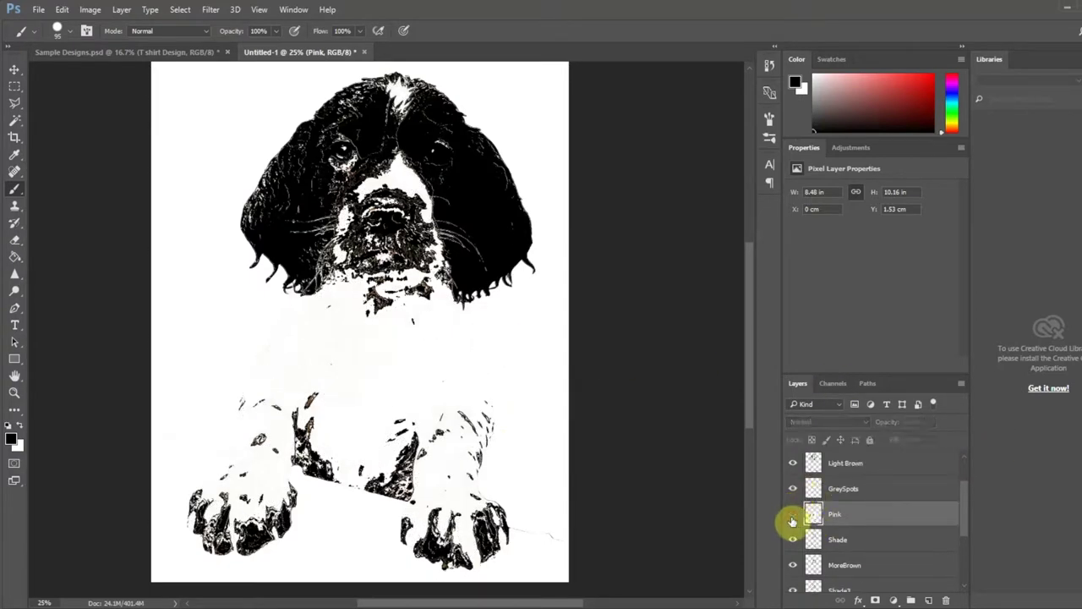
- Stamp the DarkBrown through Shade3 layers into a new merged Layer 1
scroll(793, 522, up, 1)
scroll(793, 520, up, 1)
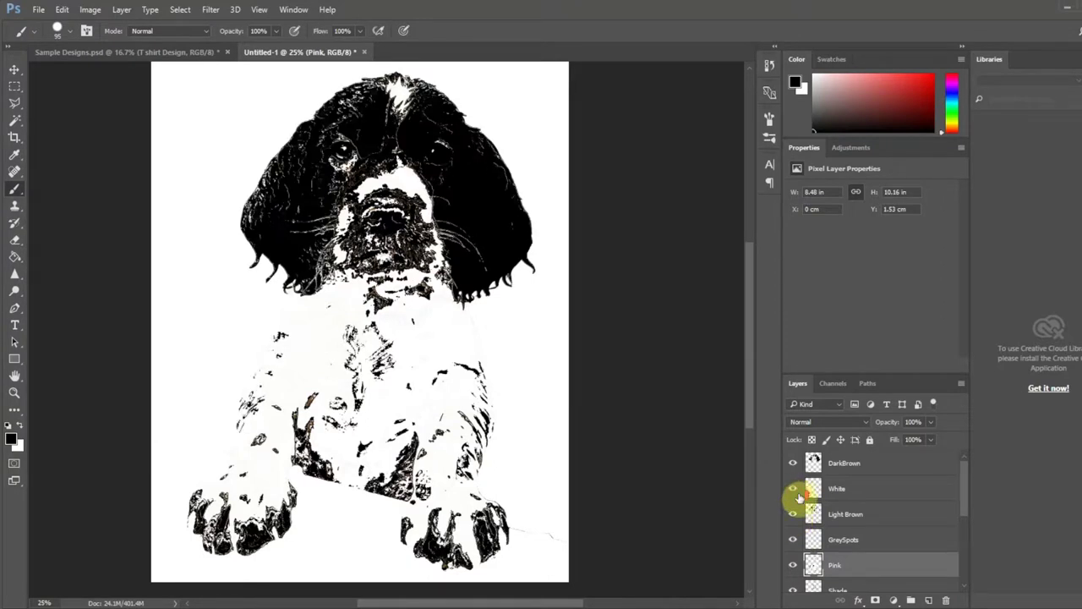
click(854, 474)
scroll(854, 491, down, 2)
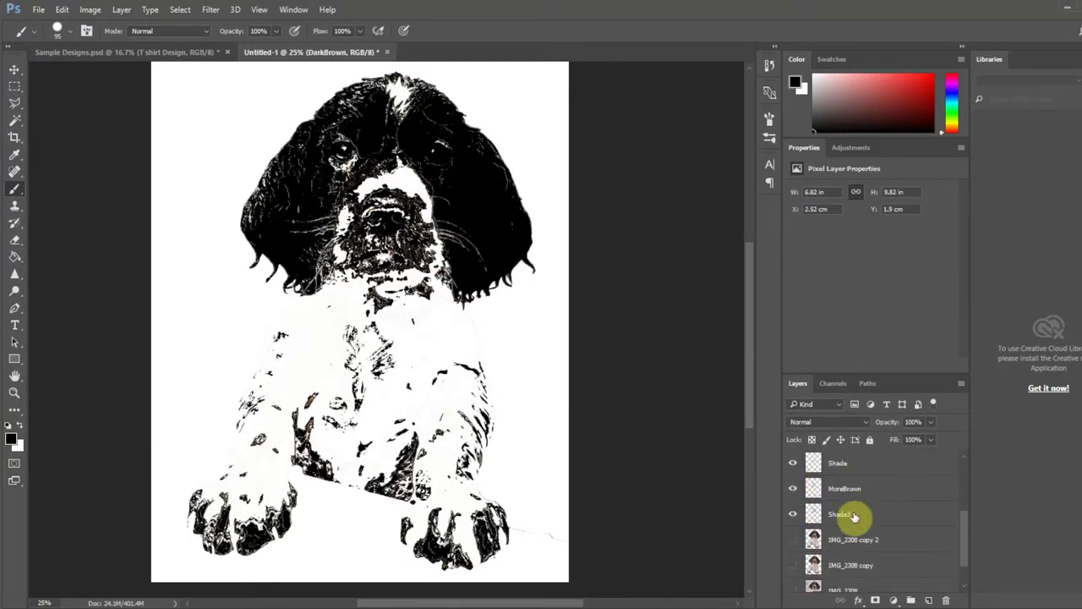
shift+click(850, 515)
scroll(959, 544, down, 2)
key(ctrl+shift+alt+e)
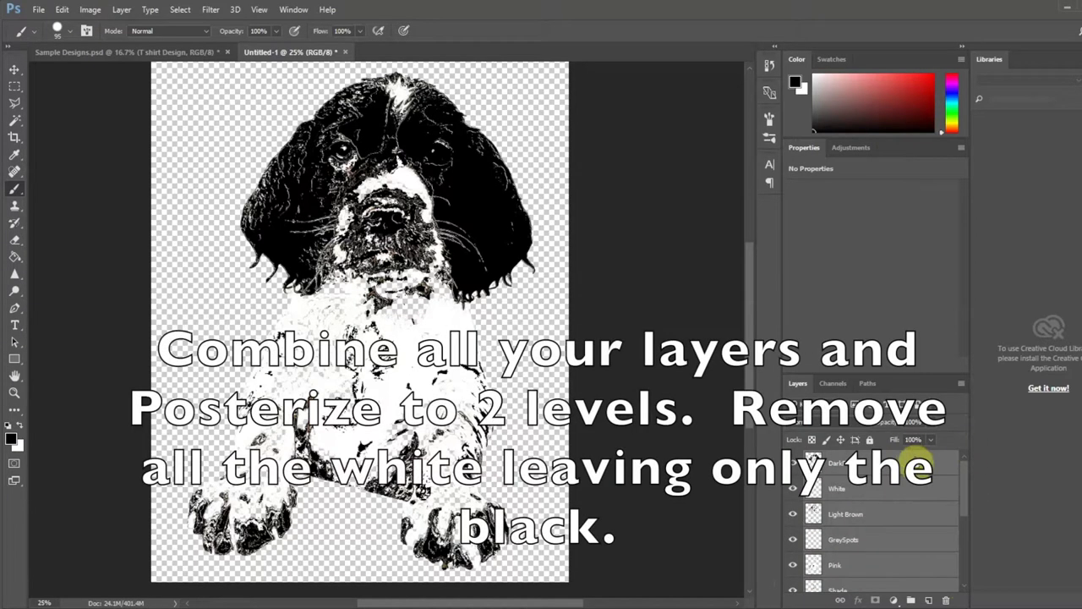
drag(794, 490, 798, 570)
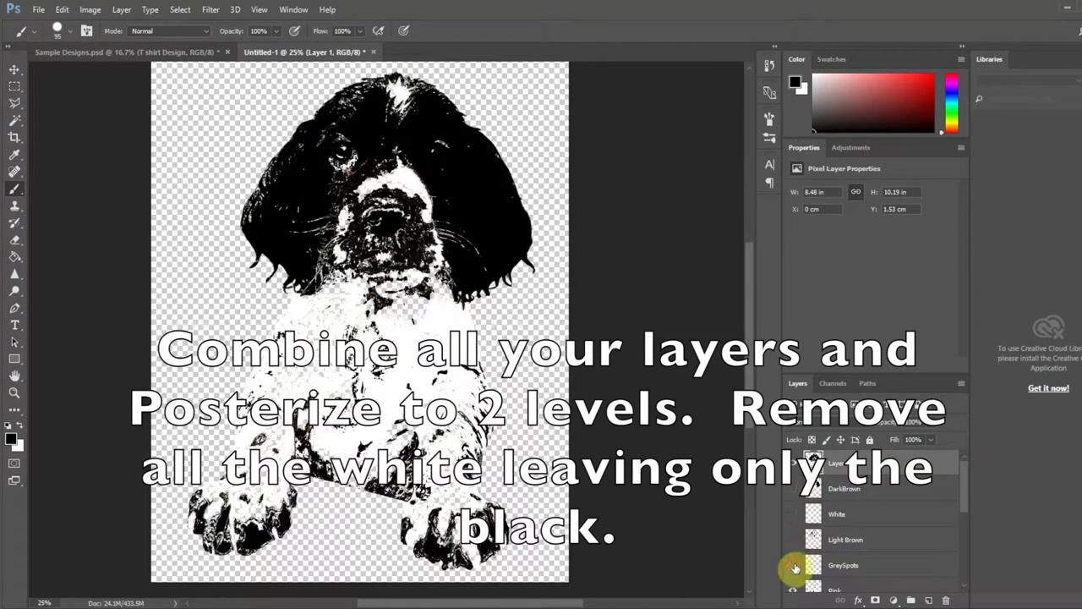
scroll(834, 563, up, 3)
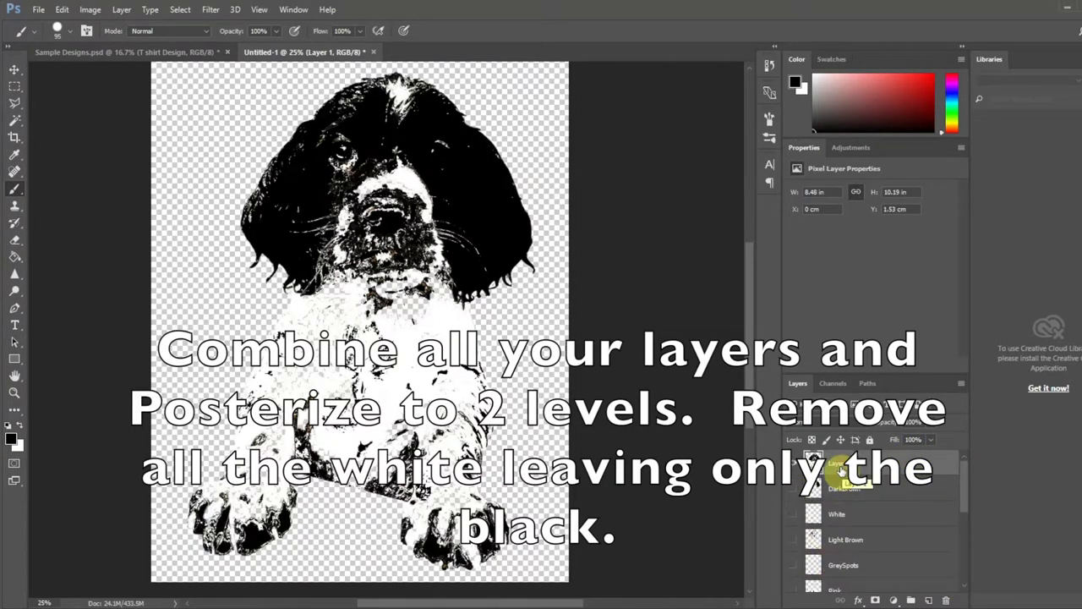
- Posterize the merged layer to 2 levels
click(89, 9)
click(257, 203)
text(2)
click(768, 188)
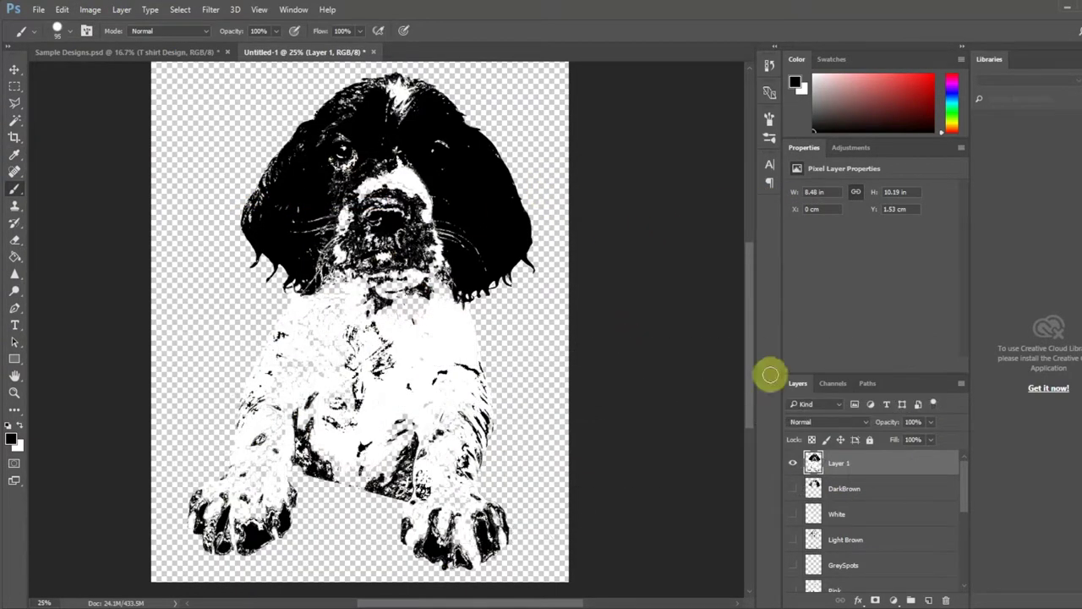
- Magic Wand the white areas, delete them, and rename the layer Pocket1
click(15, 122)
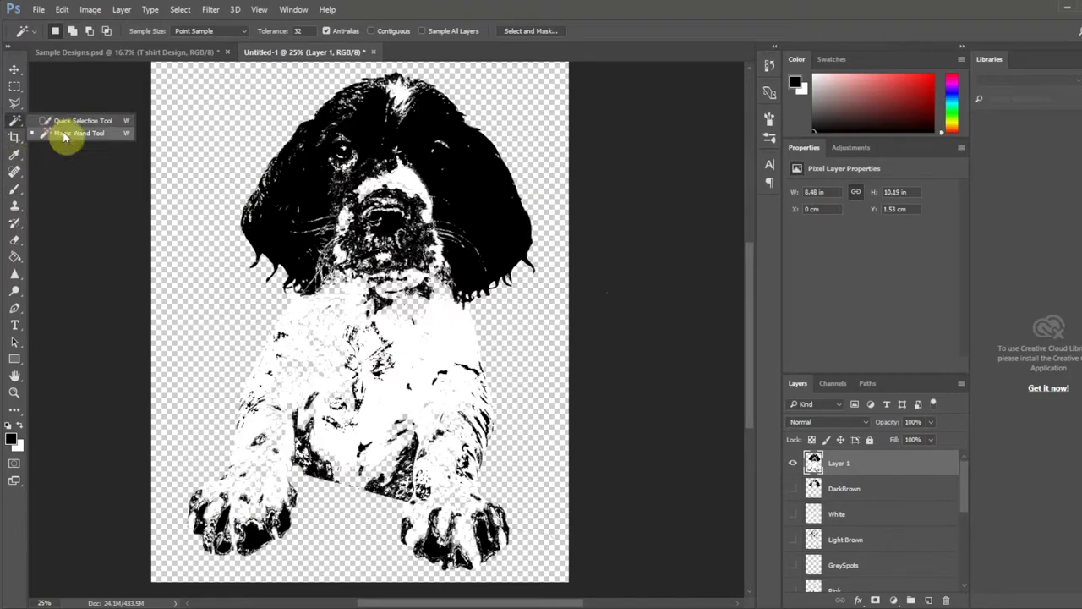
click(65, 135)
click(417, 349)
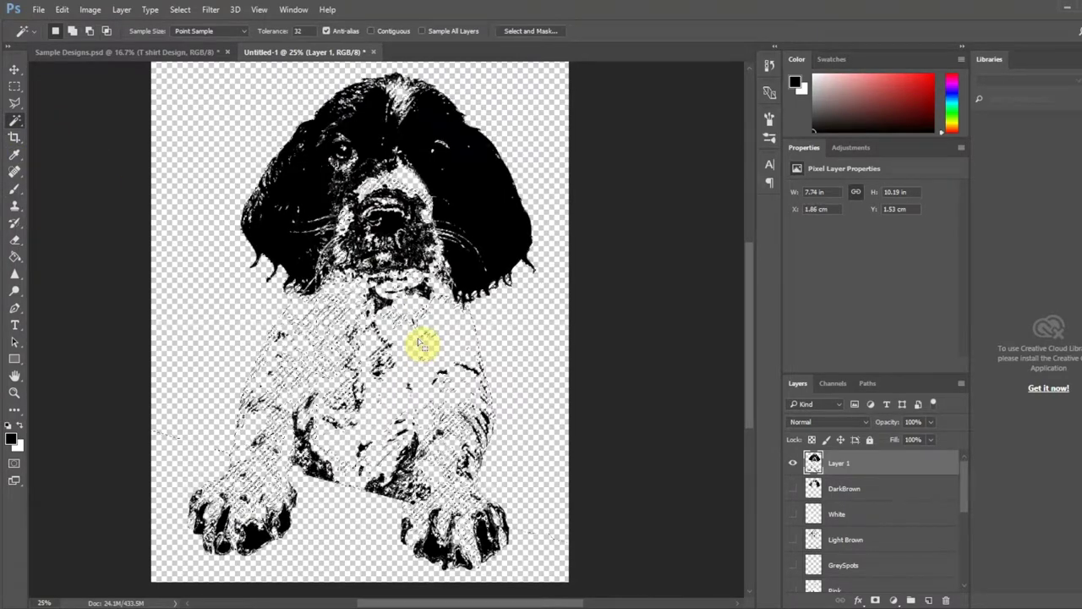
key(Delete)
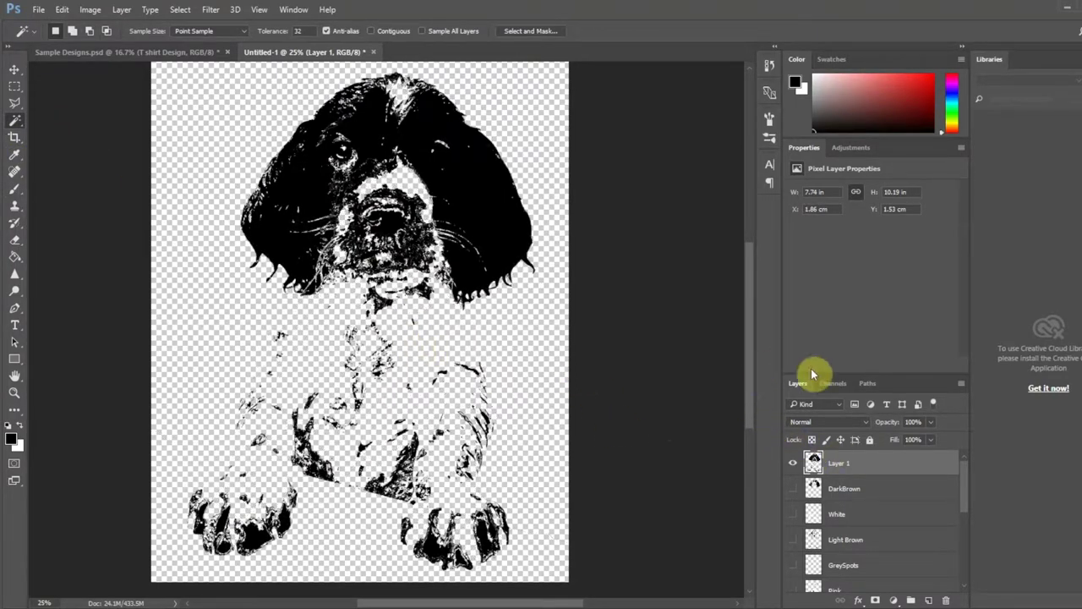
text(Pocket1)
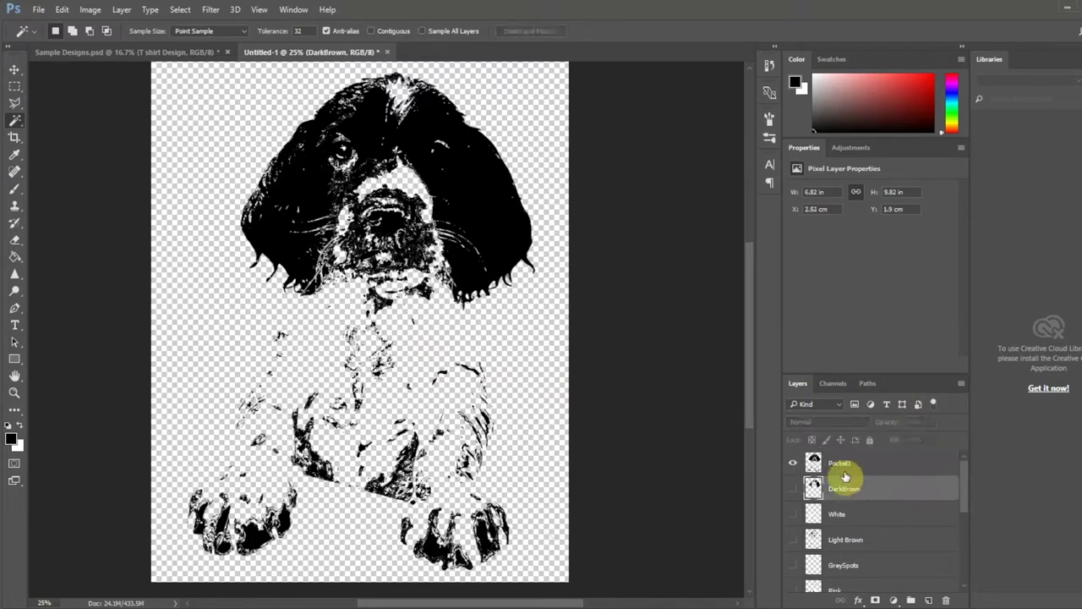
click(815, 464)
- Move Pocket1 into Sample Designs and scale it to about 2.72 × 3.58 in on the chest
key(v)
mouse_move(493, 247)
mouse_down()
mouse_move(284, 142)
mouse_move(447, 290)
mouse_up()
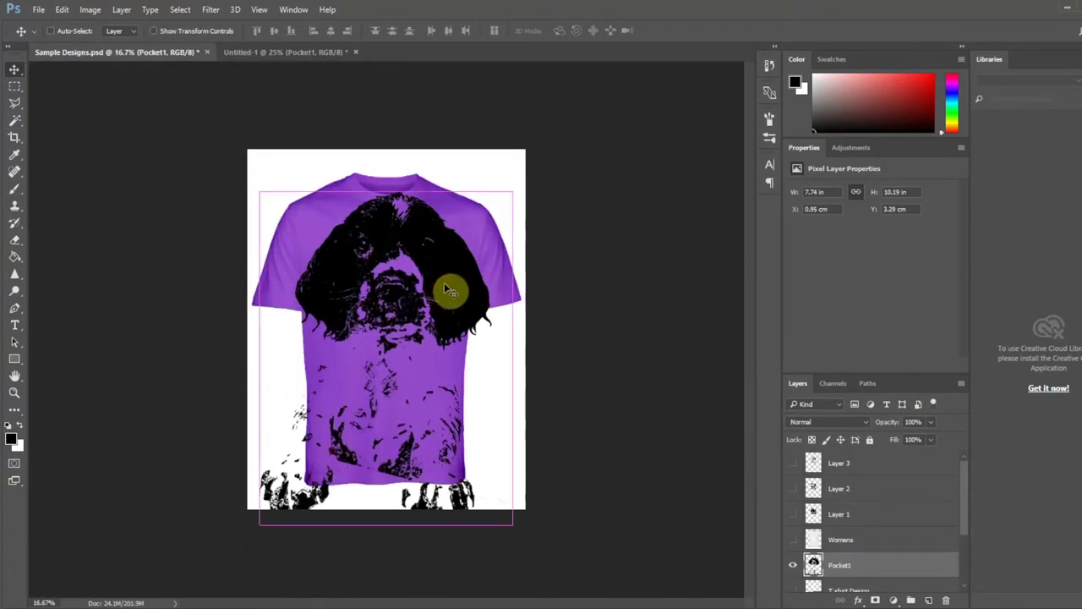
key(ctrl+t)
mouse_move(510, 194)
mouse_down()
mouse_move(444, 292)
mouse_move(417, 254)
mouse_up()
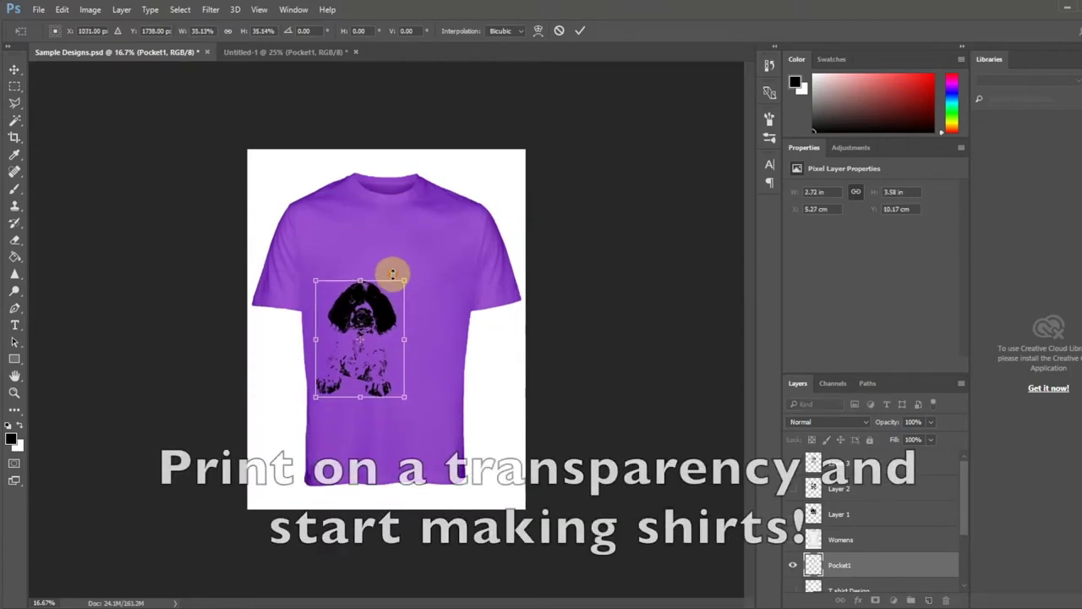
key(Return)
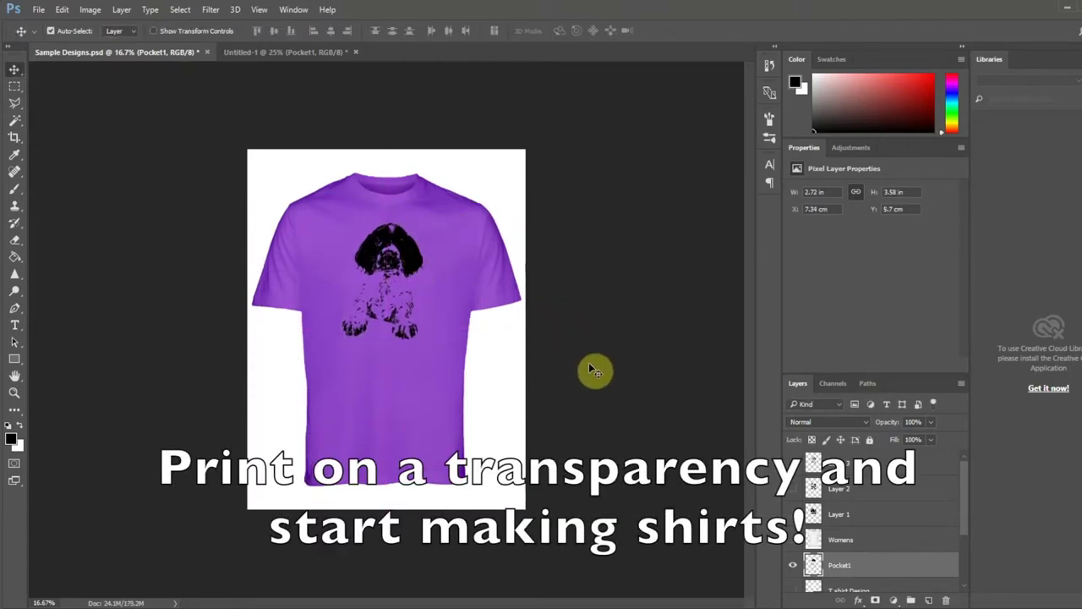